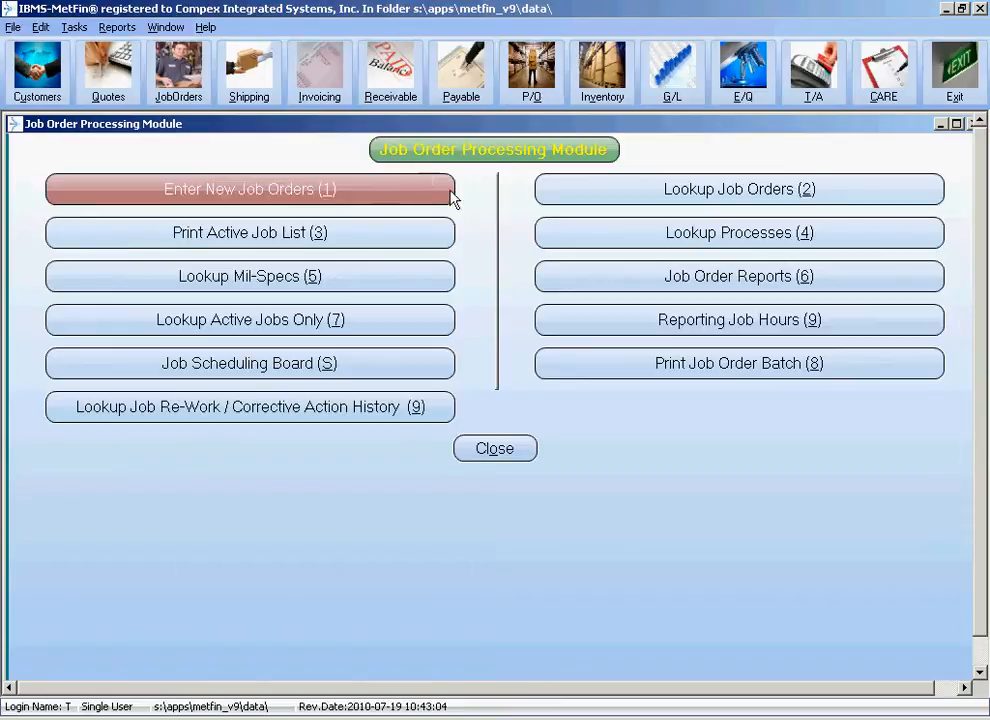
# Start a new job order and fill it from Control Mfg. Company's part 458976-123, with the part lookup sorted by company.
pyautogui.click(393, 190)
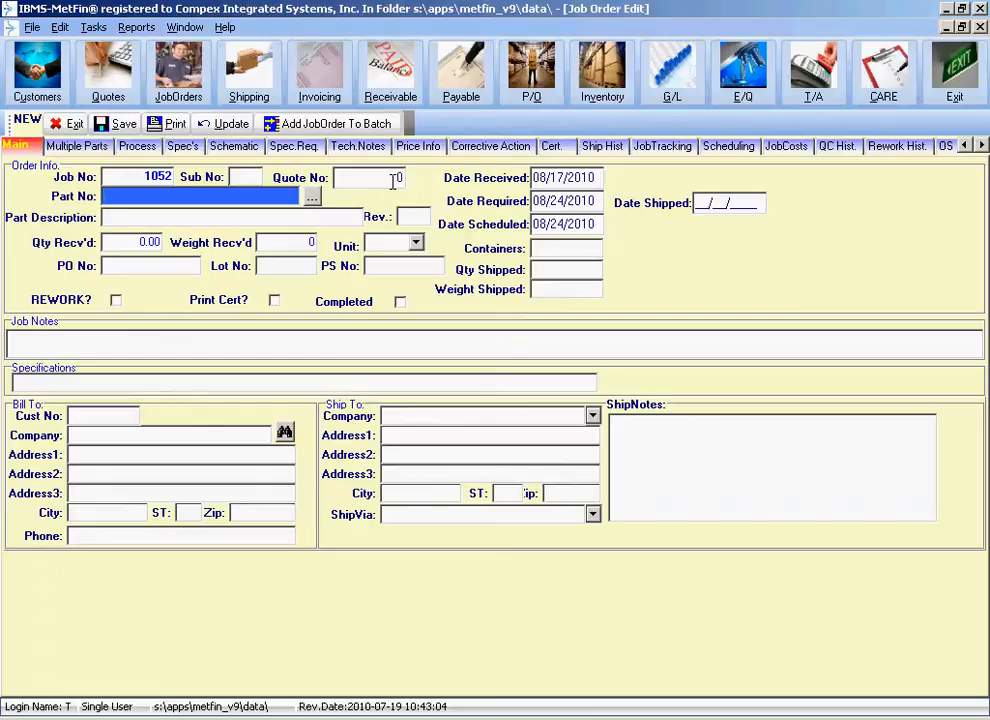
pyautogui.click(312, 196)
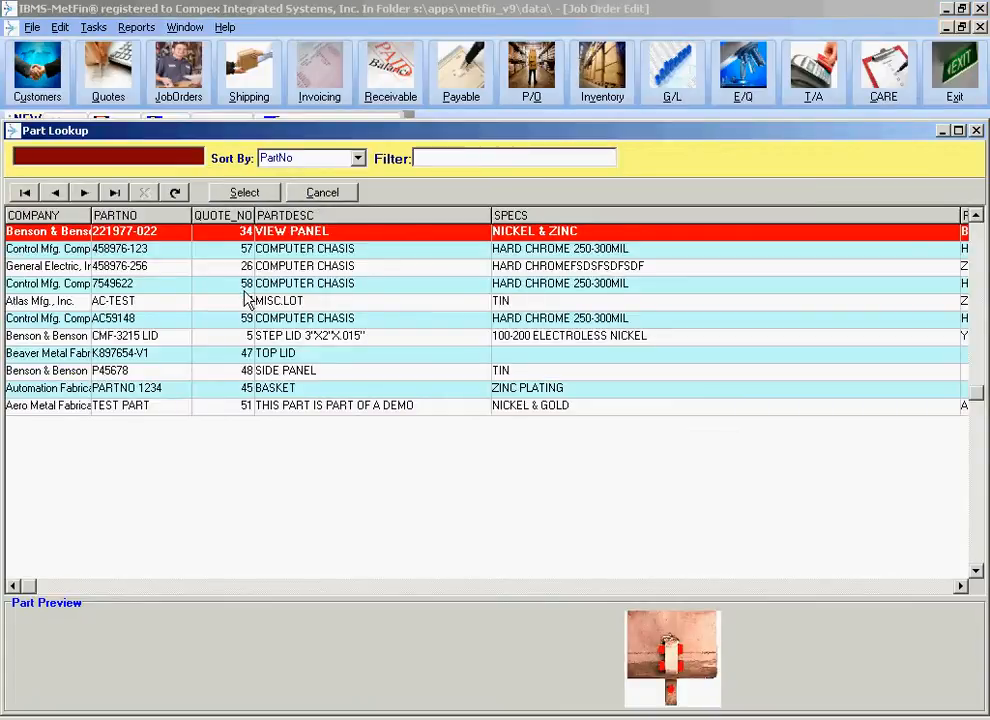
pyautogui.click(38, 215)
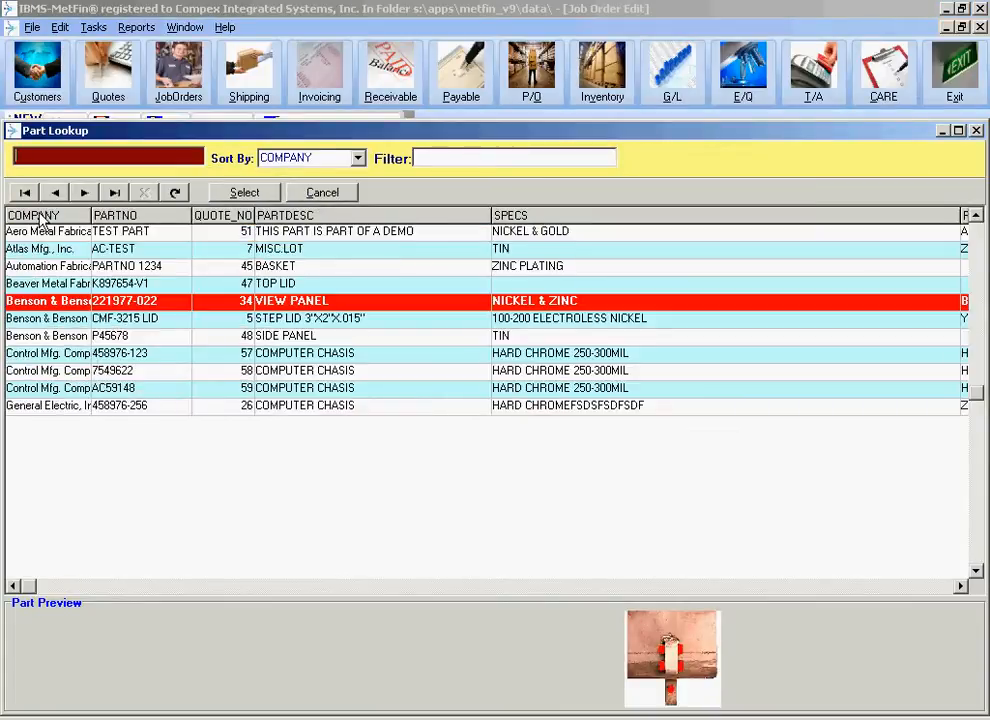
pyautogui.click(70, 353)
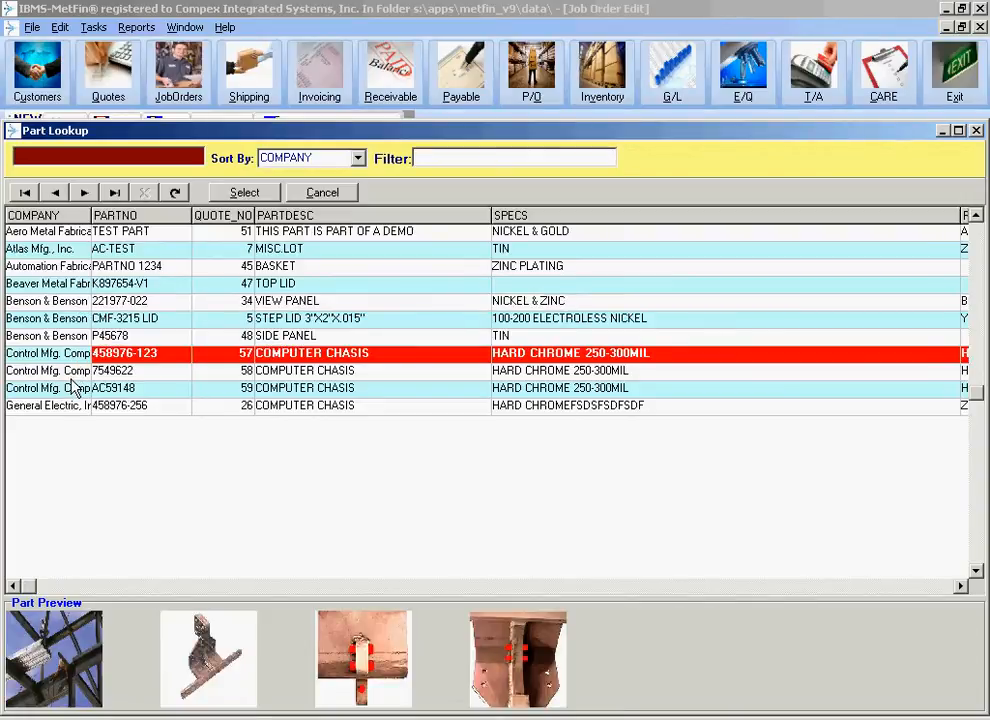
pyautogui.click(80, 370)
pyautogui.click(82, 388)
pyautogui.click(105, 358)
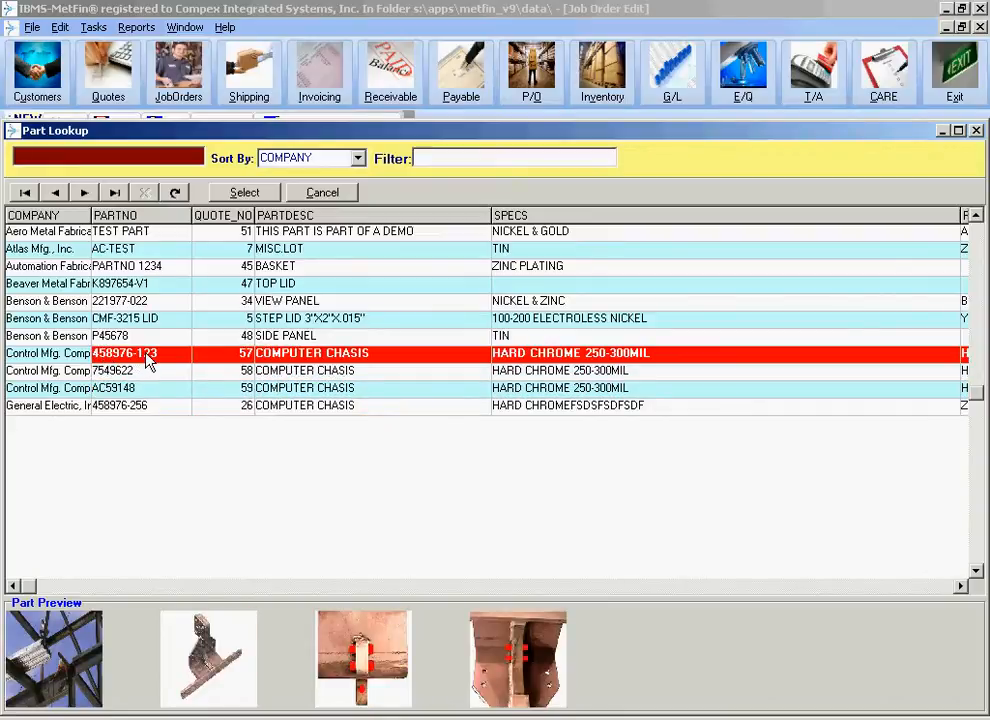
pyautogui.doubleClick(148, 362)
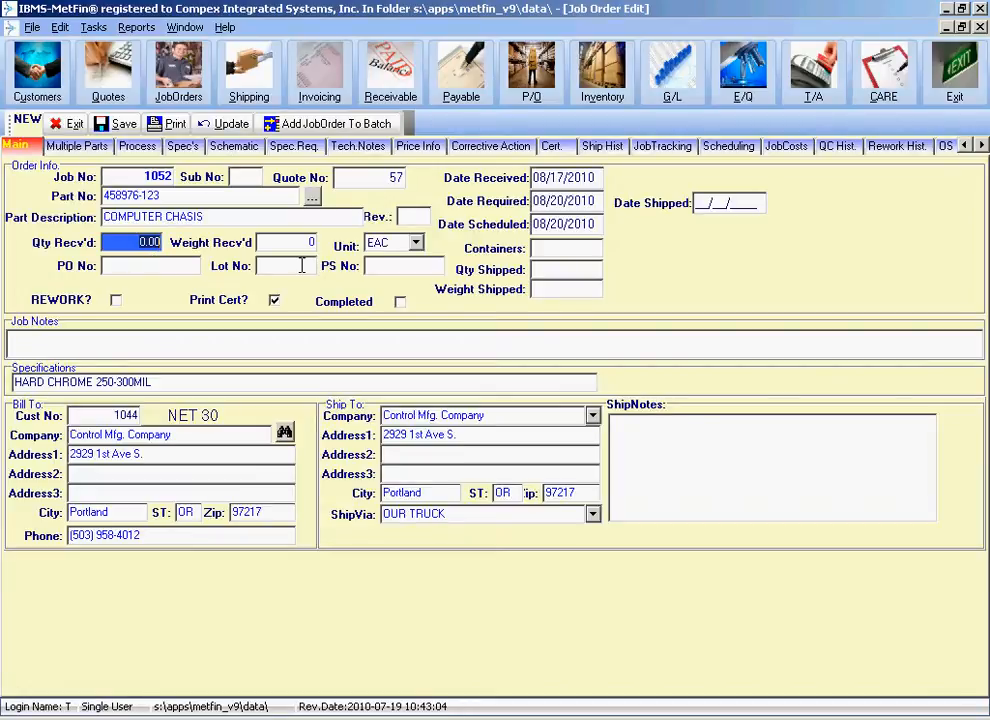
# Set the received quantity to 1000, then enter the purchase order number and lot number L456.
pyautogui.write('1000')
pyautogui.press('Tab')
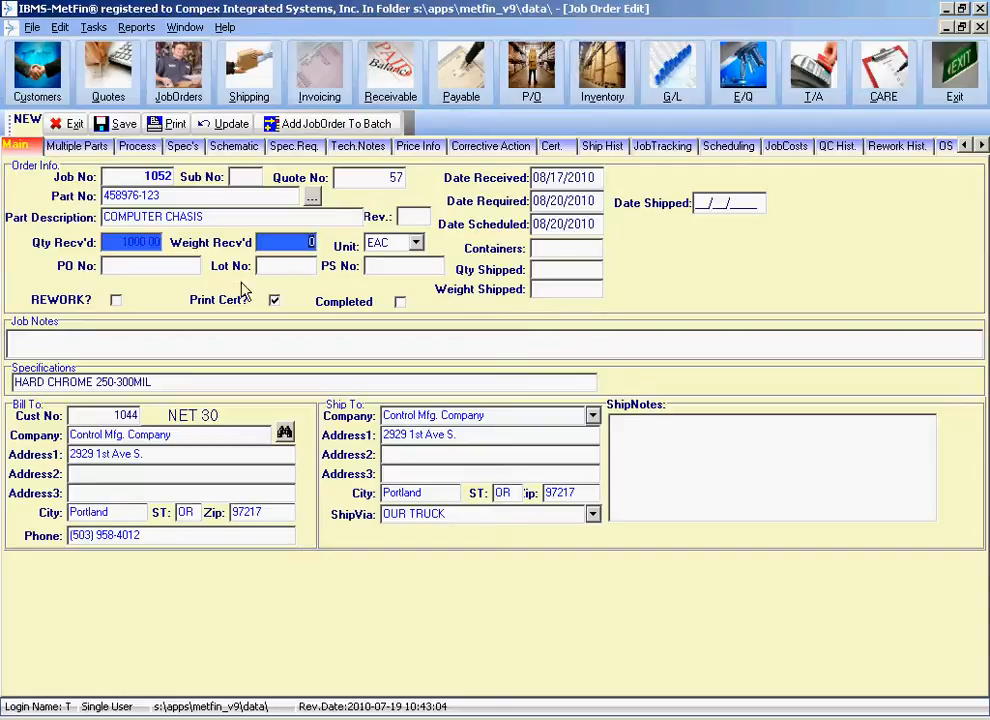
pyautogui.click(168, 267)
pyautogui.write('P456')
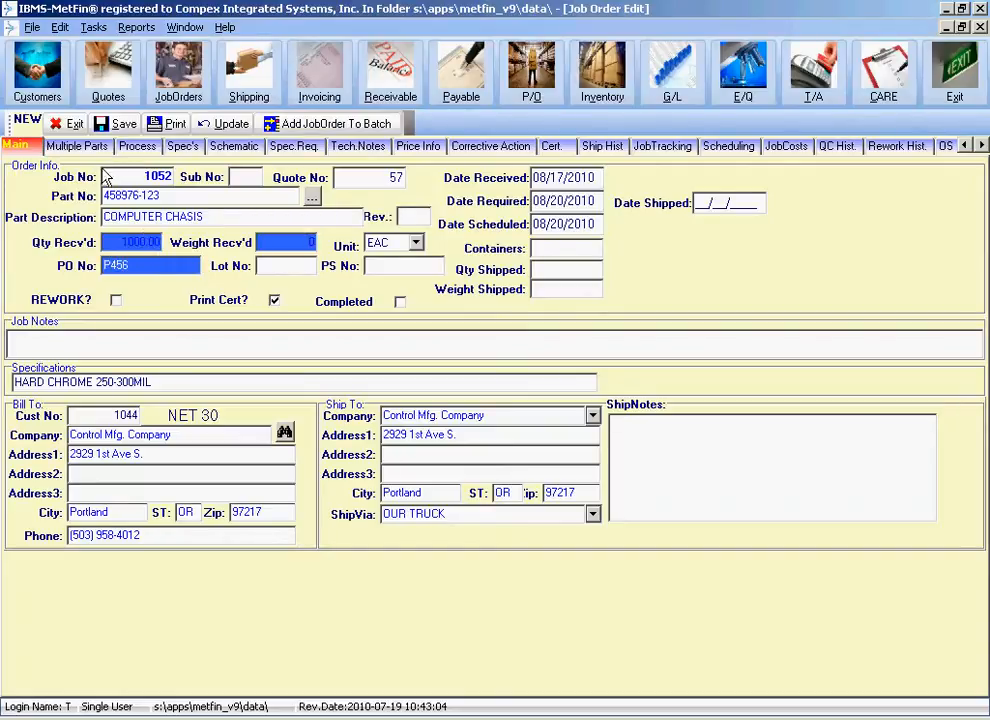
pyautogui.press('Tab')
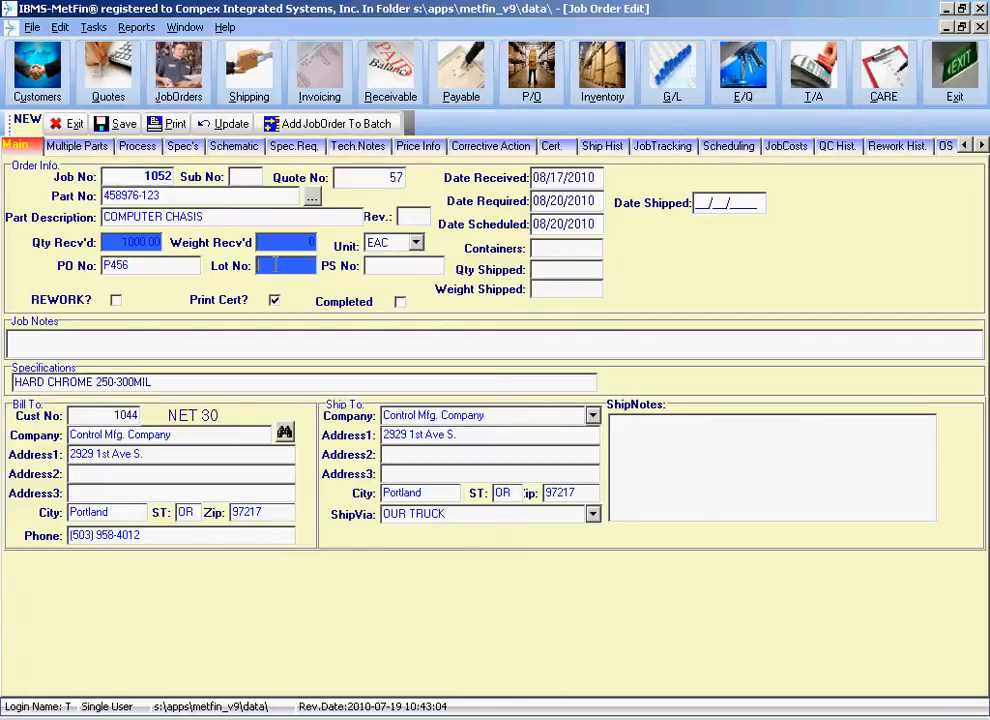
pyautogui.write('L')
pyautogui.write('455')
pyautogui.click(394, 267)
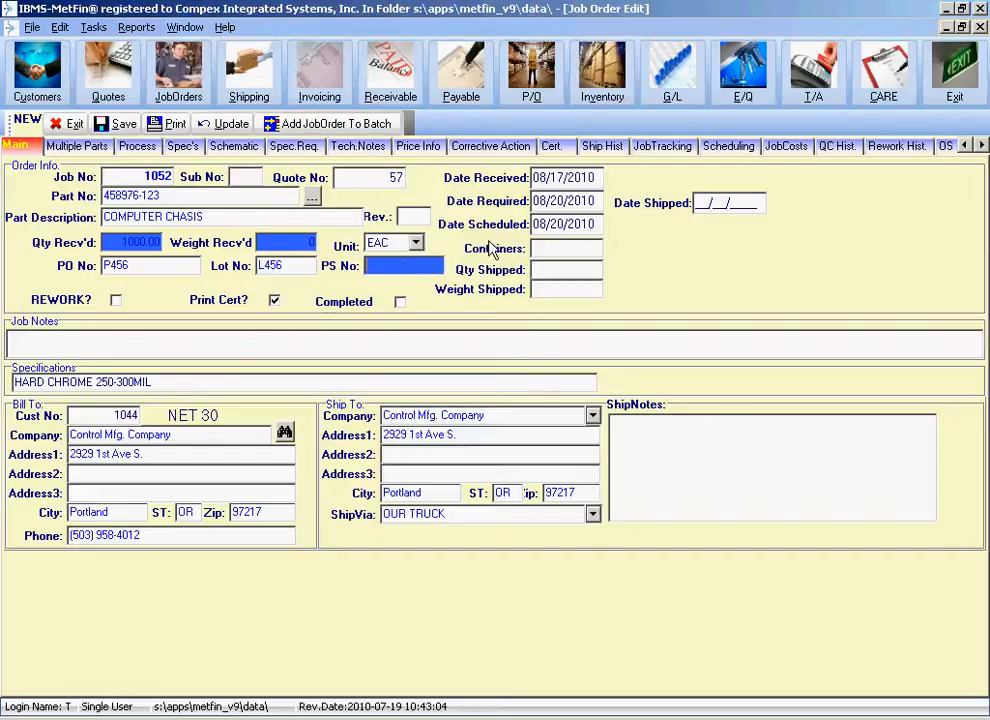
# Set both the required date and the scheduled date to 08/27/2010.
pyautogui.click(560, 201)
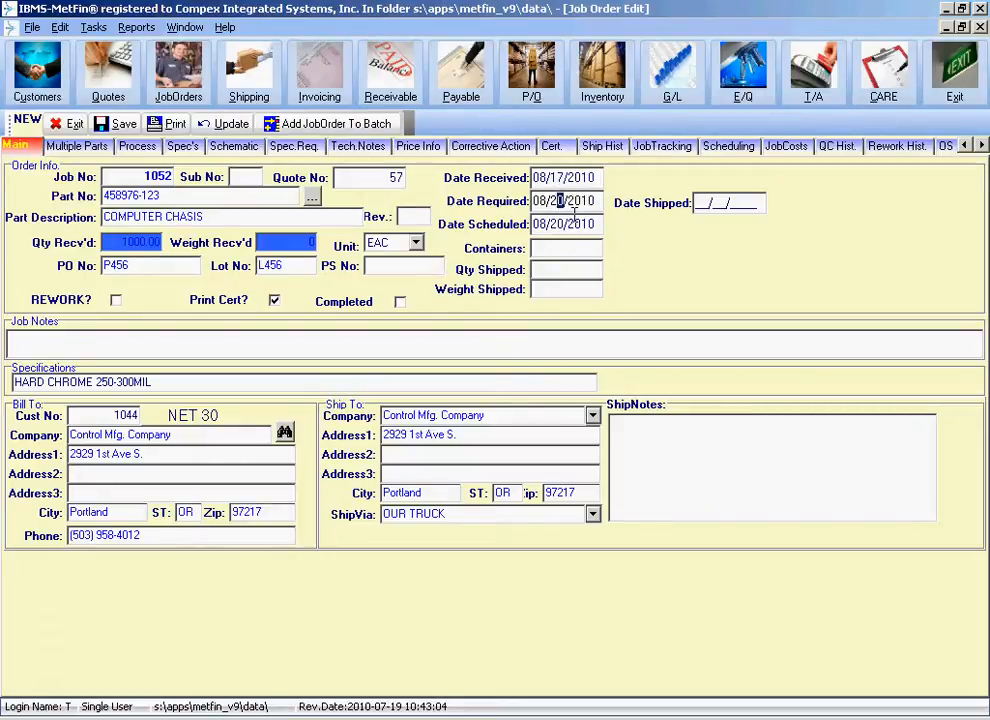
pyautogui.write('7')
pyautogui.press('Tab')
pyautogui.write('08/27/20')
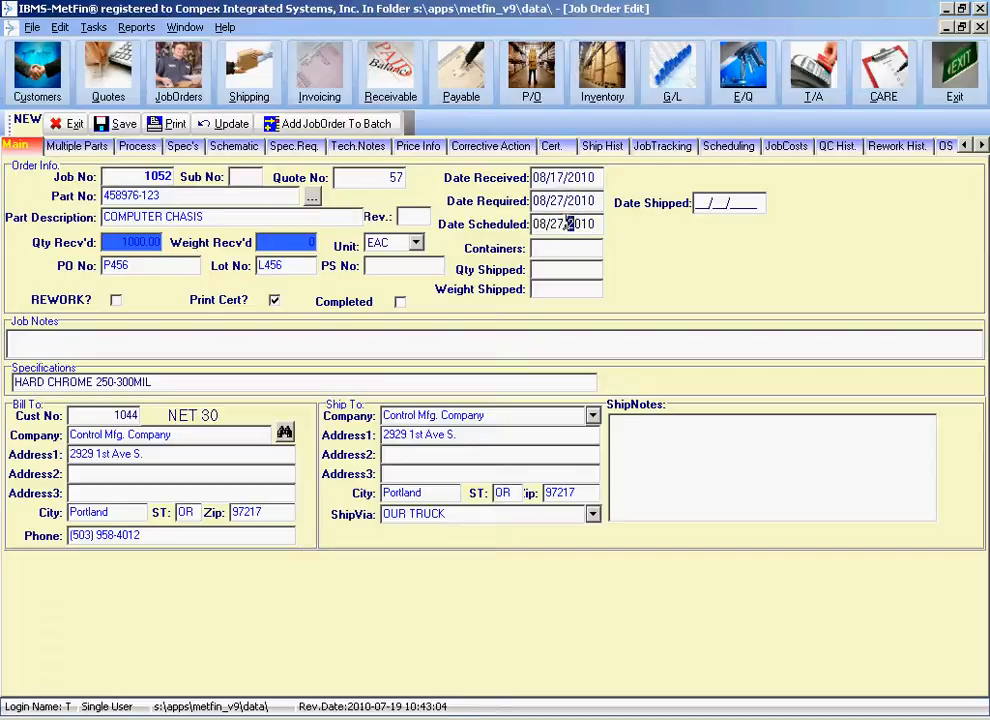
pyautogui.write('1')
# Add part 7549622 as a second line in the job order's multiple parts list.
pyautogui.click(88, 150)
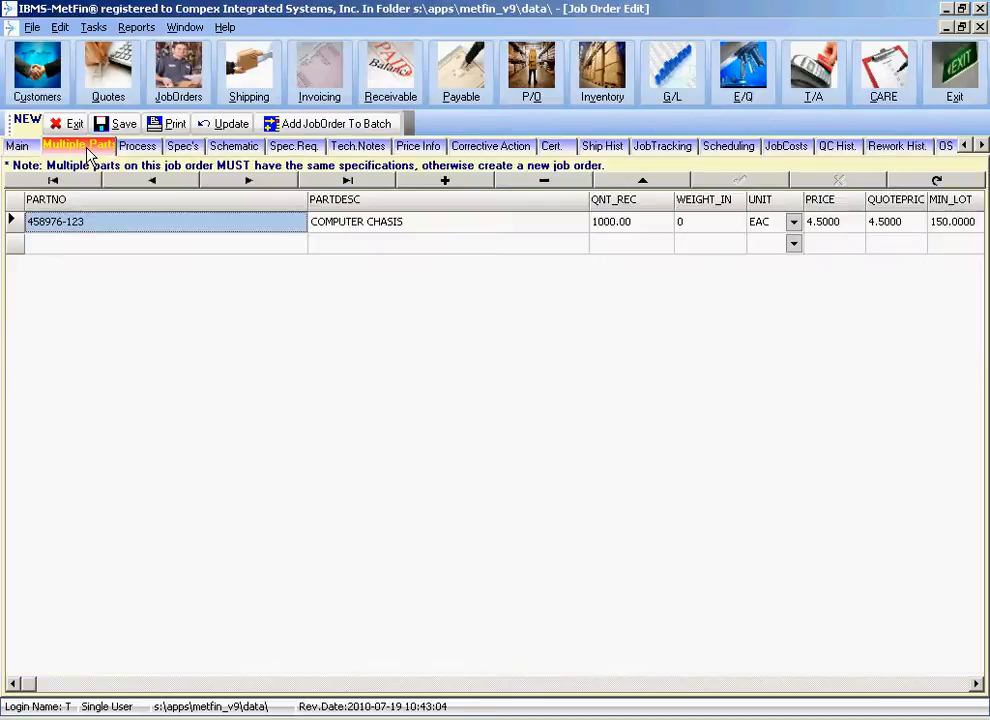
pyautogui.click(167, 250)
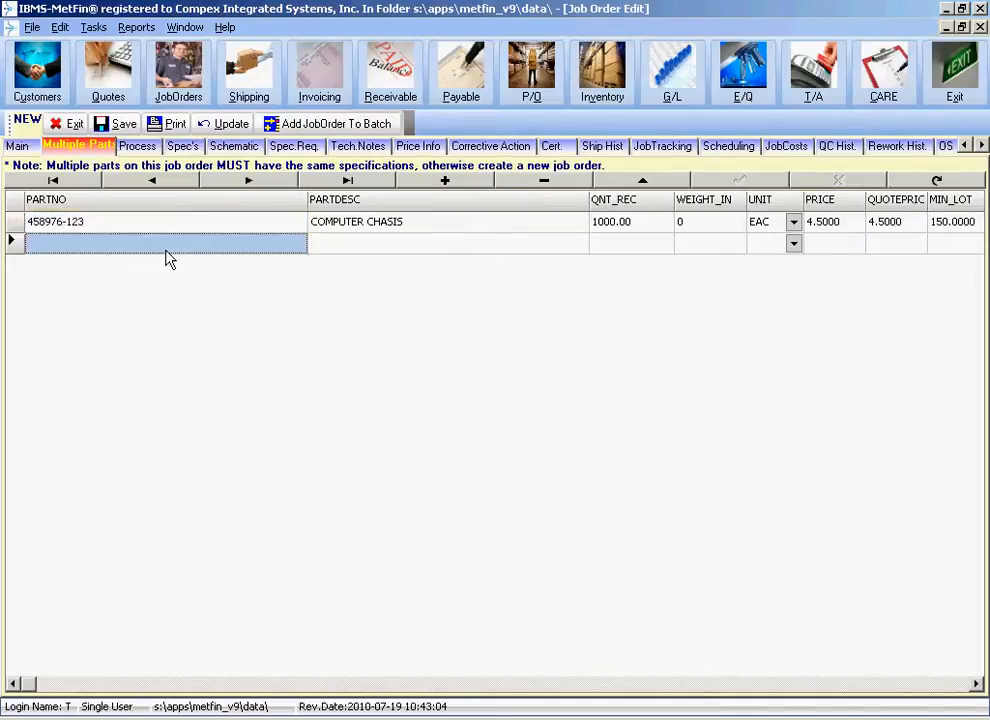
pyautogui.click(168, 253)
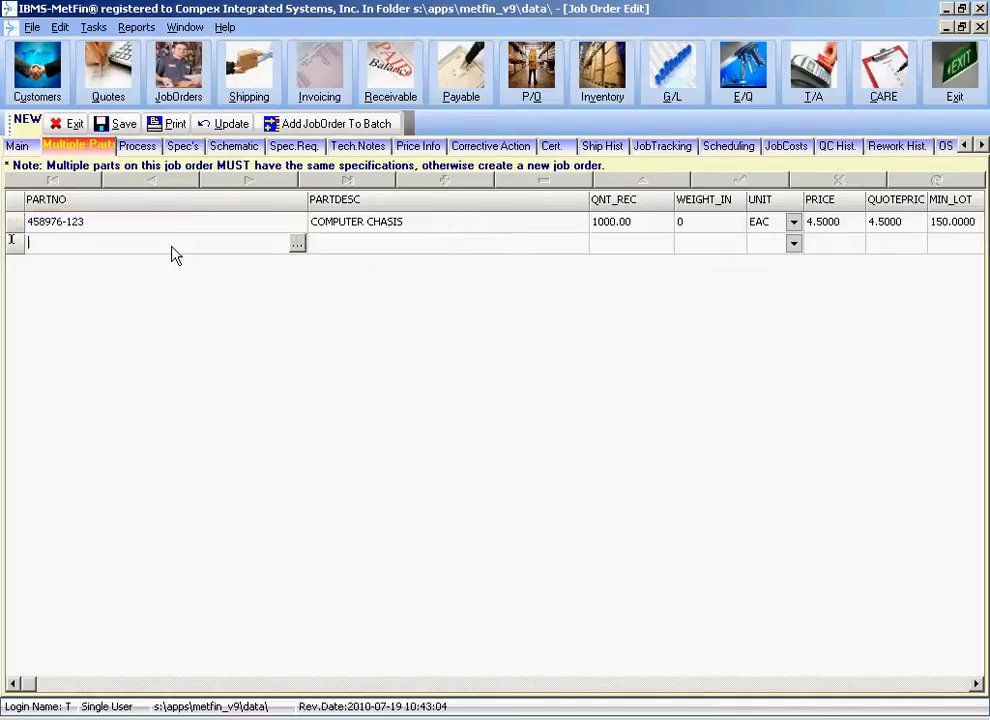
pyautogui.click(297, 245)
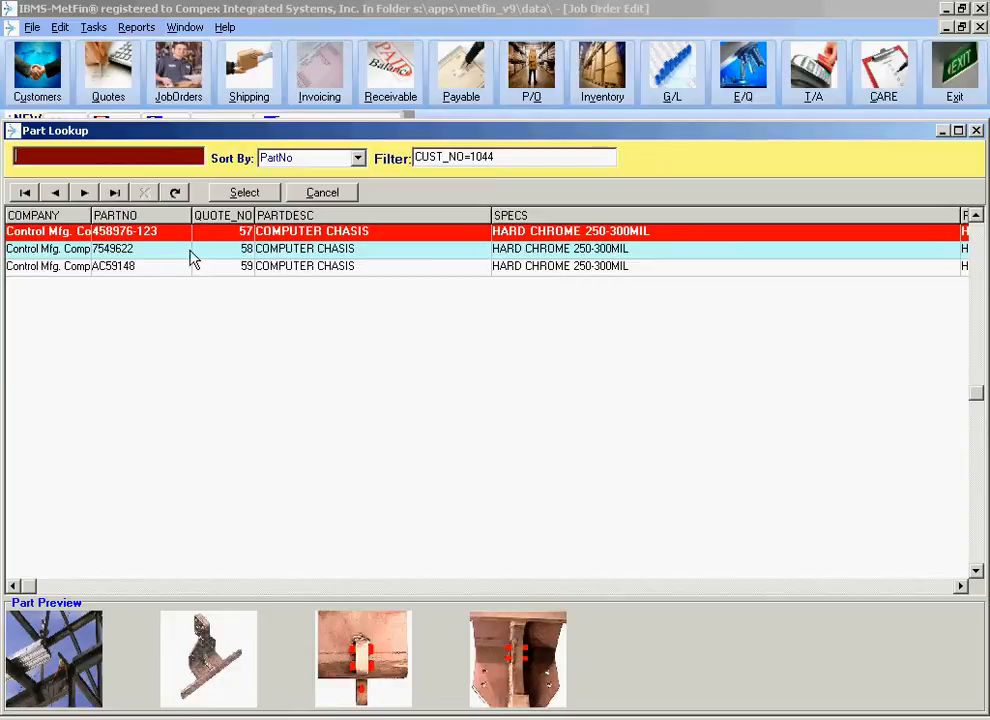
pyautogui.click(193, 259)
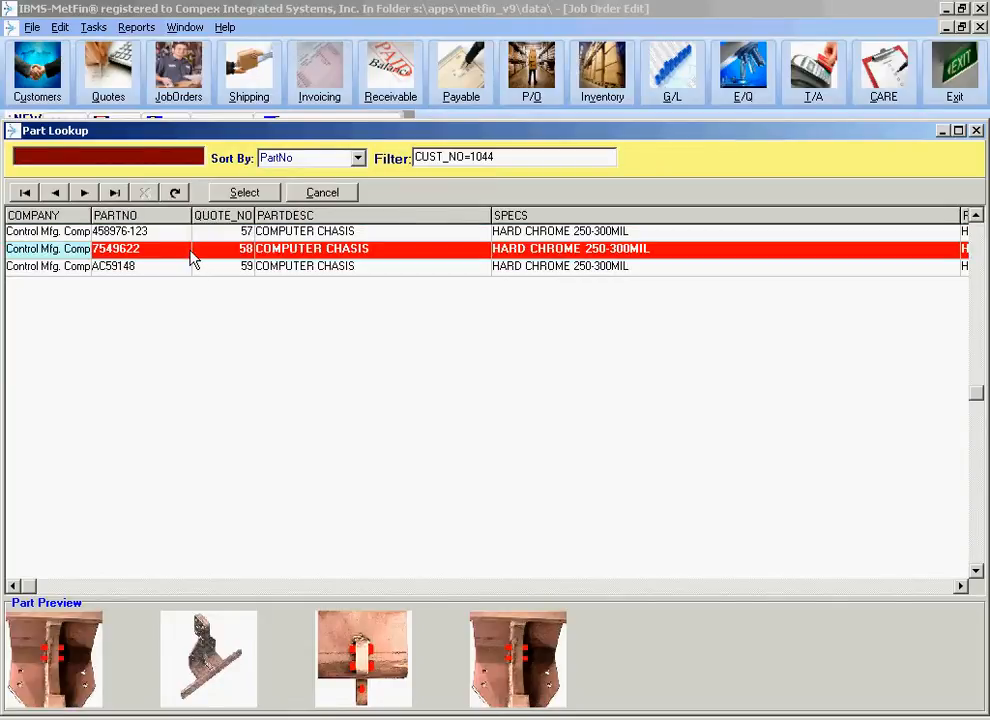
pyautogui.doubleClick(193, 259)
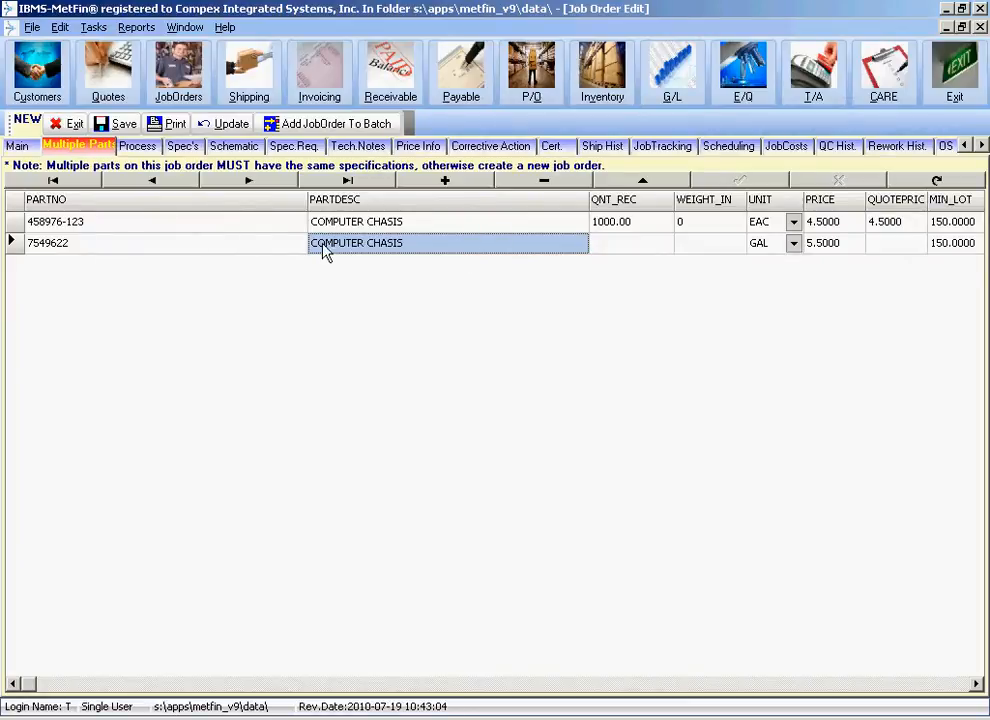
# For part 7549622, set the received quantity to 1500, the unit to EAC and the price to 5.0000.
pyautogui.click(654, 250)
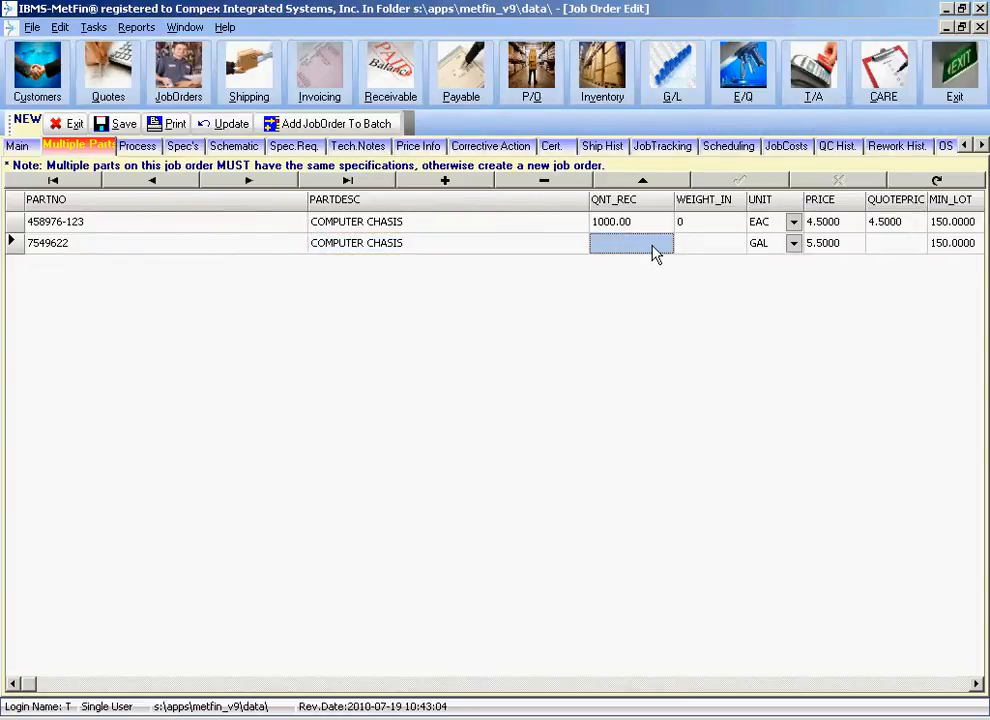
pyautogui.write('1500')
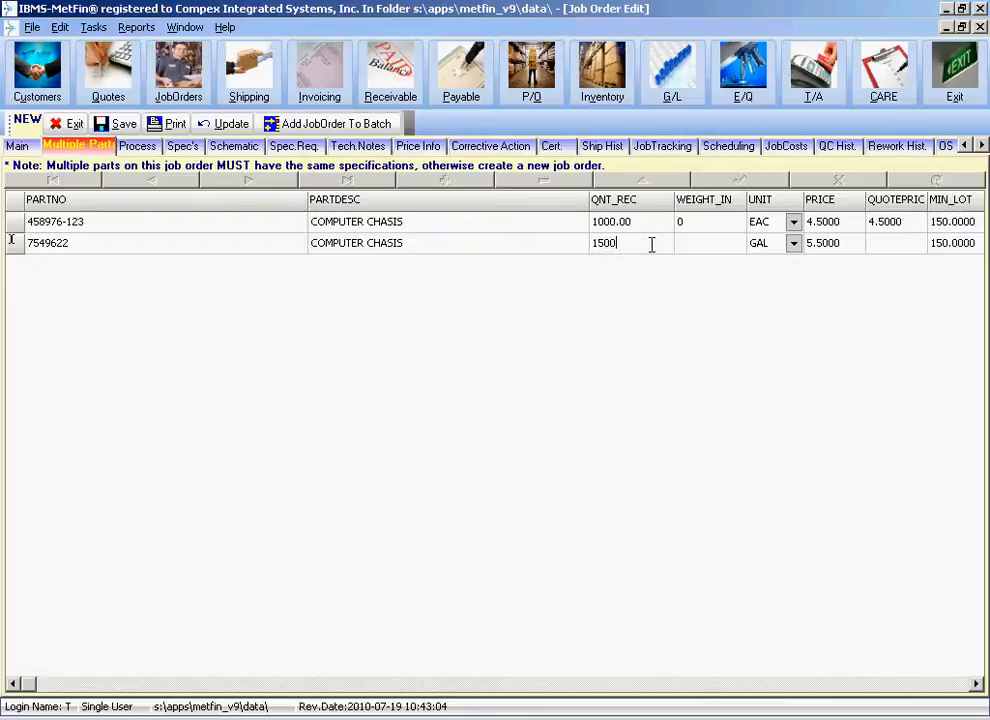
pyautogui.press('Tab')
pyautogui.press('Tab')
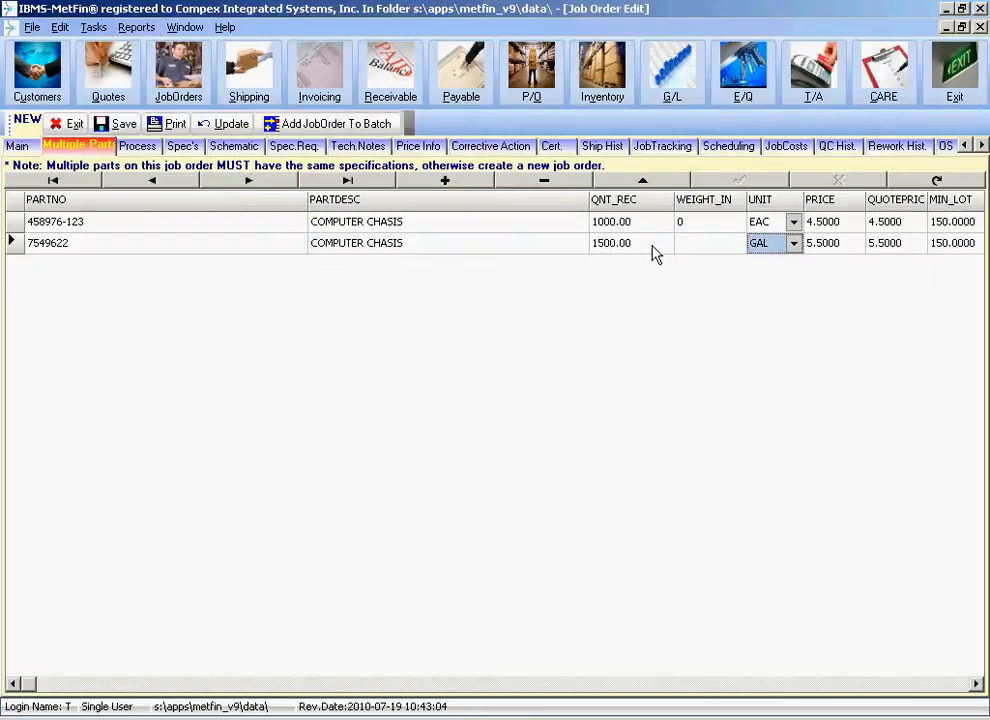
pyautogui.press('Tab')
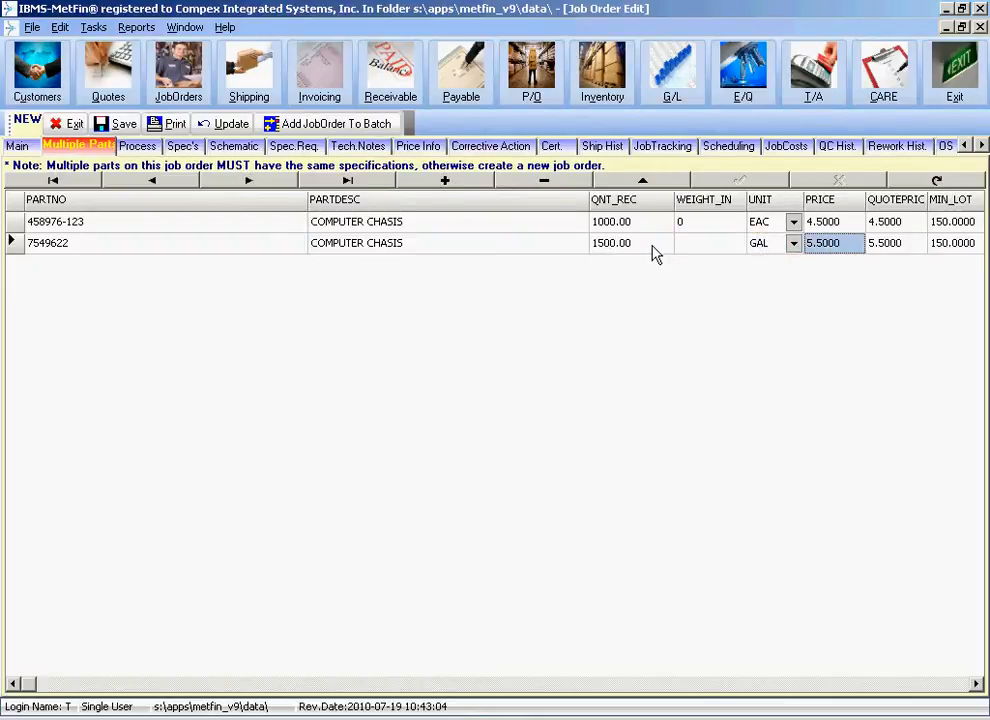
pyautogui.click(793, 243)
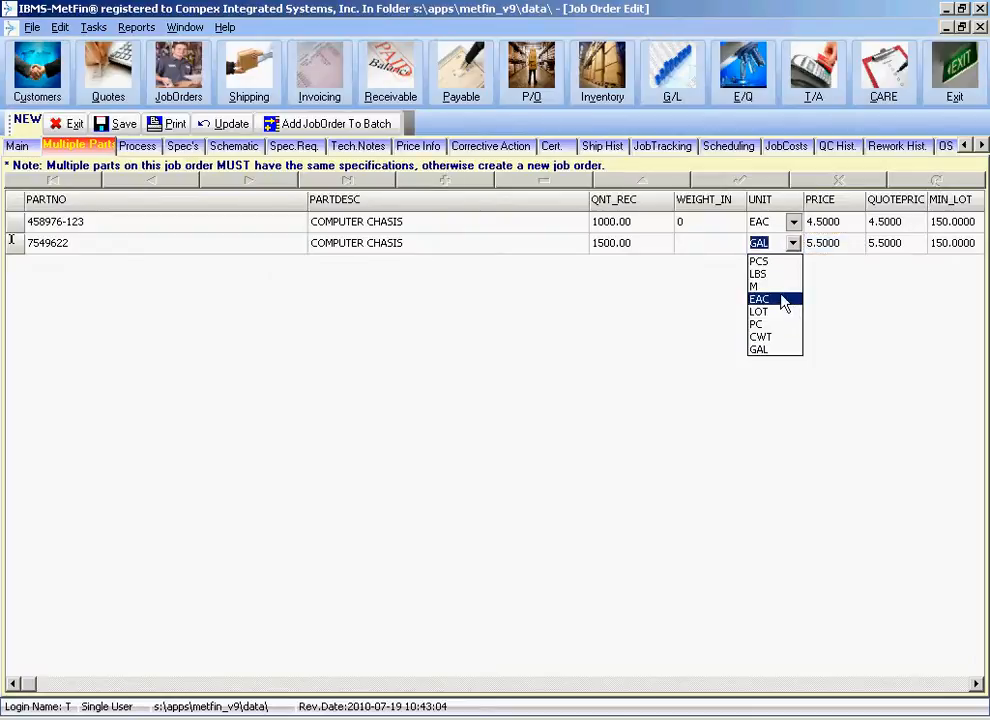
pyautogui.click(784, 300)
pyautogui.click(895, 252)
pyautogui.click(843, 253)
pyautogui.press('Tab')
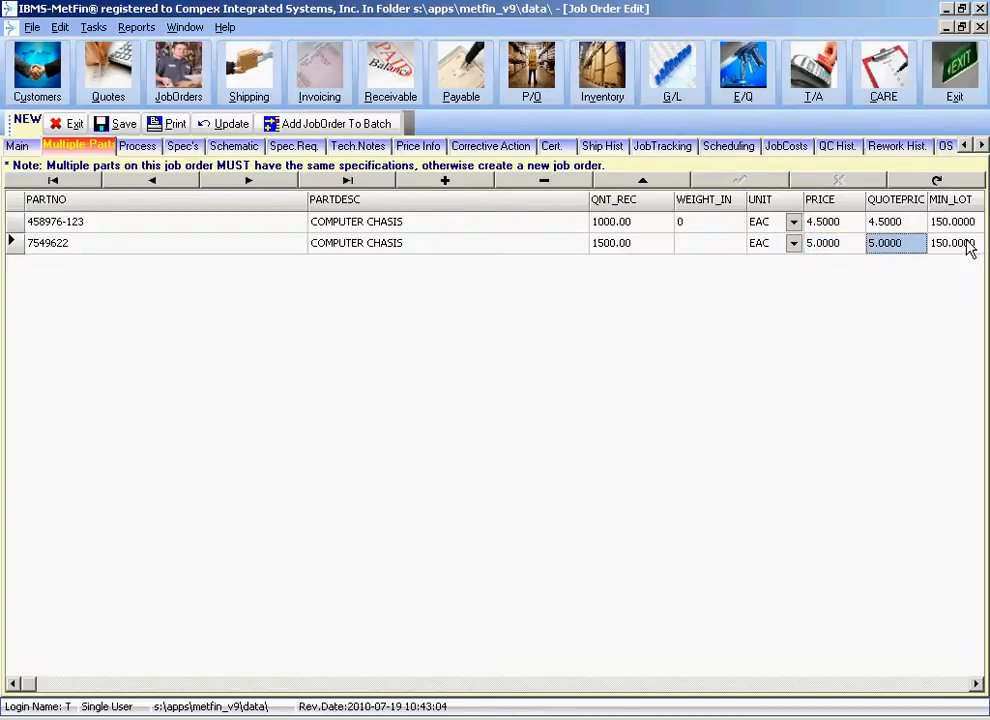
# Review the remaining columns of part 7549622's row, from the minimum lot through lot number, containers, shipped amounts and weight.
pyautogui.press('Right')
pyautogui.press('Right')
pyautogui.press('Right')
pyautogui.press('Left')
pyautogui.press('Right')
pyautogui.press('Right')
pyautogui.press('Right')
pyautogui.press('Right')
pyautogui.press('Right')
pyautogui.press('Left')
pyautogui.press('Left')
pyautogui.press('Left')
pyautogui.press('Left')
pyautogui.press('Left')
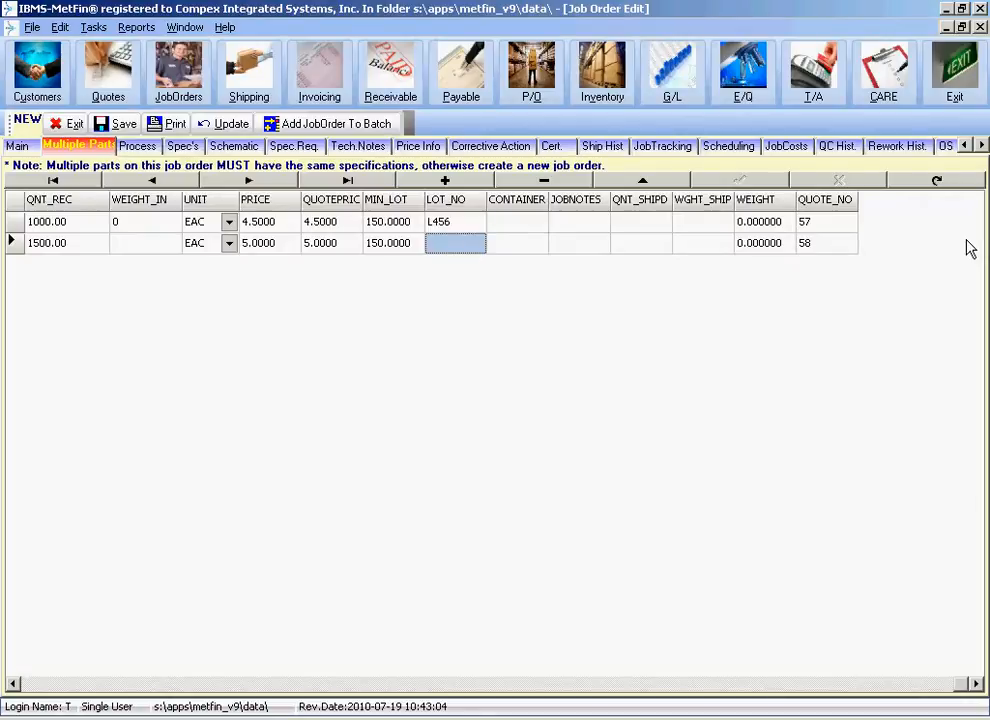
pyautogui.press('Left')
pyautogui.press('Left')
pyautogui.press('Left')
pyautogui.press('Left')
pyautogui.press('Left')
pyautogui.press('Left')
pyautogui.press('Left')
pyautogui.press('Left')
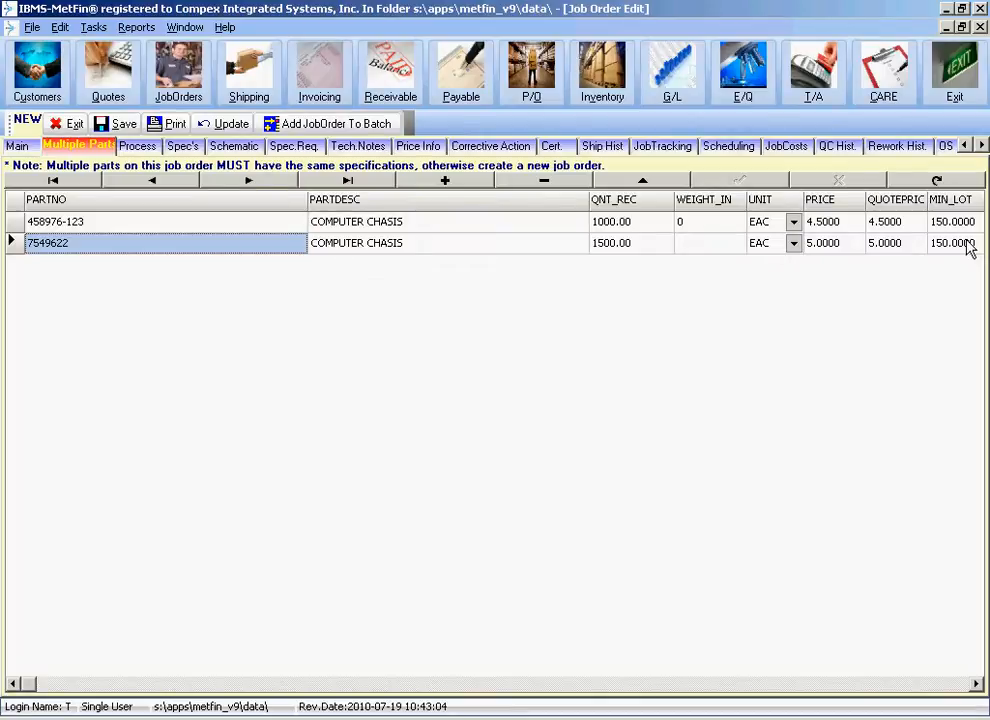
# Add part AC59148 as a third line in the job order's multiple parts list.
pyautogui.press('Down')
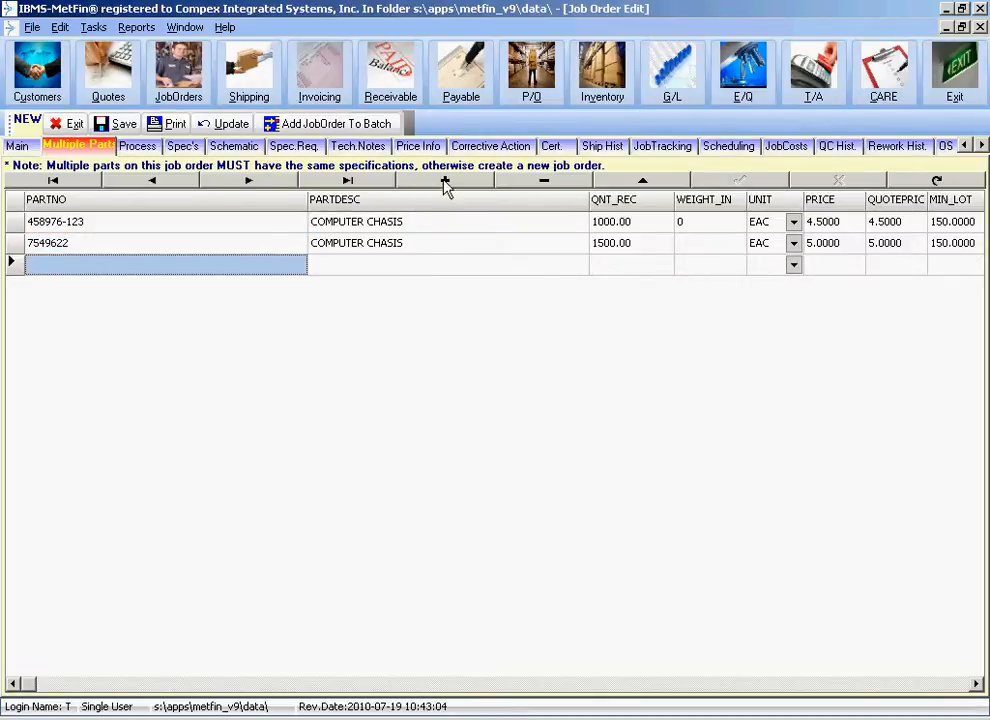
pyautogui.click(300, 270)
pyautogui.click(298, 268)
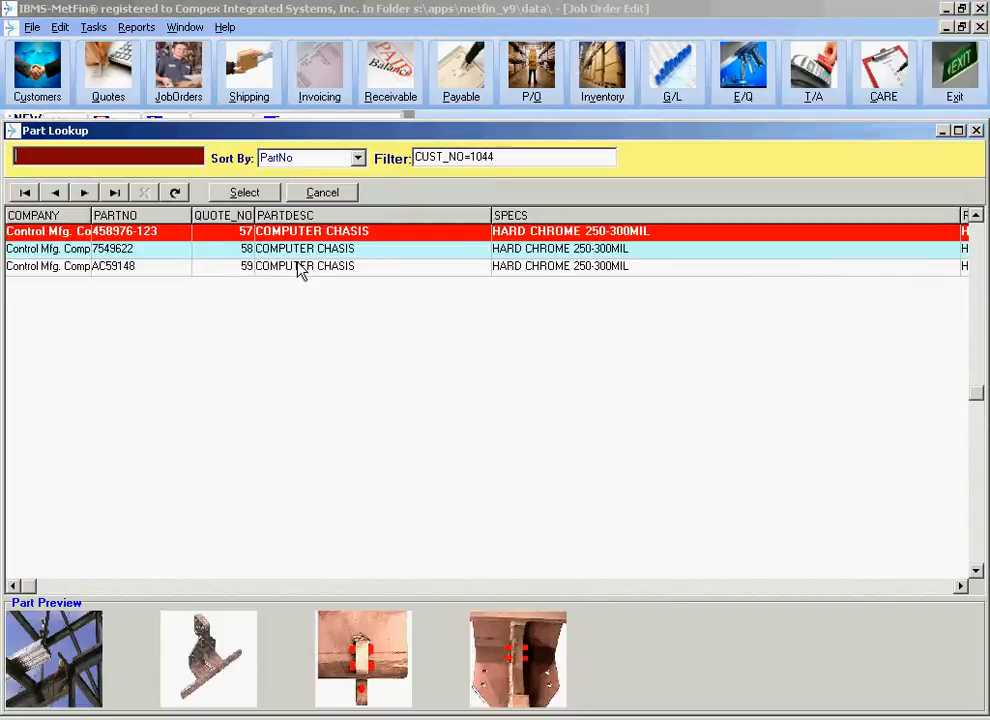
pyautogui.click(235, 267)
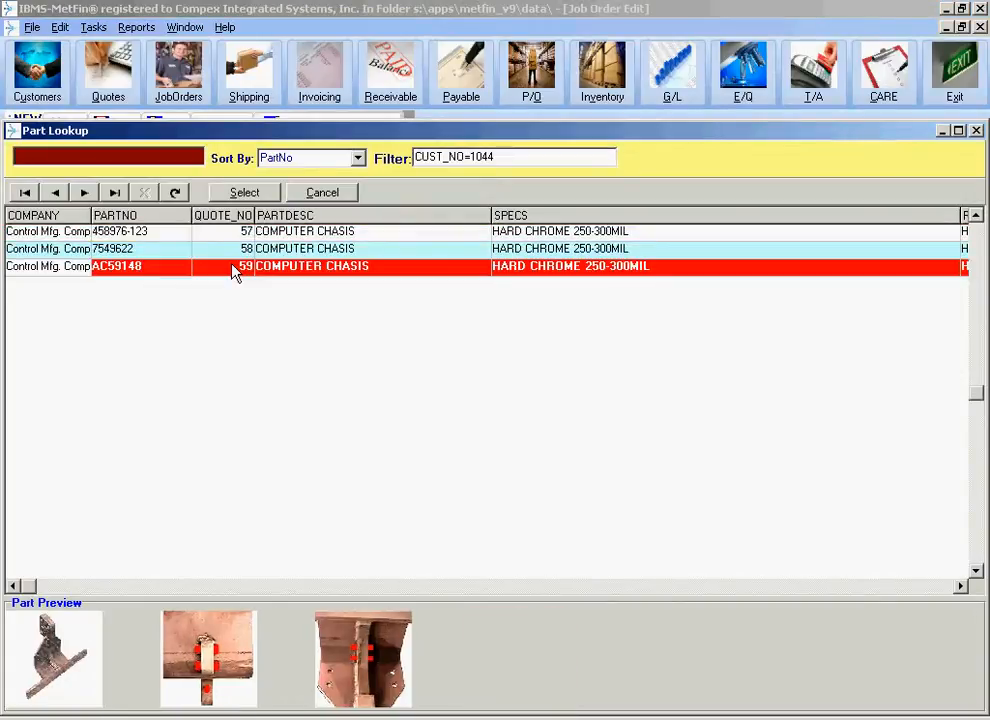
pyautogui.doubleClick(232, 268)
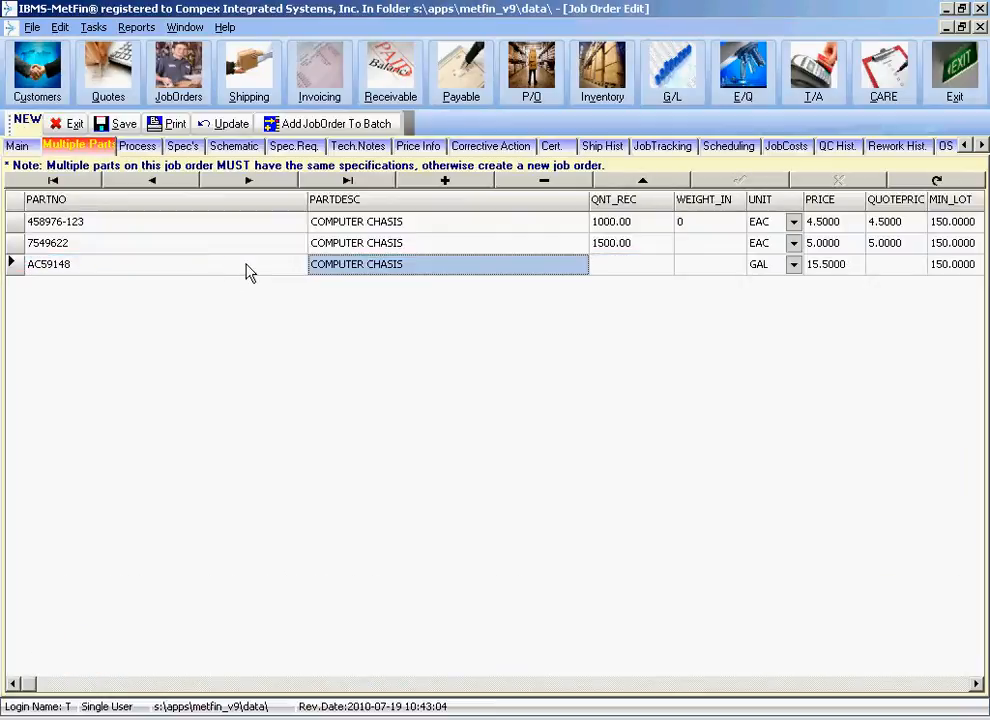
# Set the received quantity of part AC59148 to 2000 and save the job order.
pyautogui.click(640, 266)
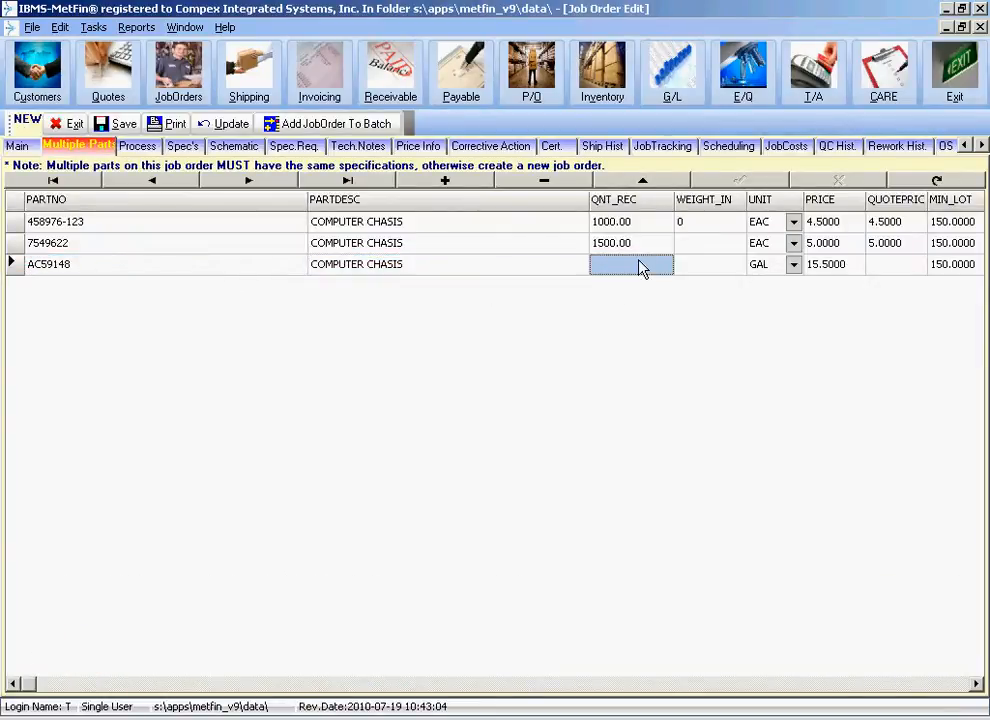
pyautogui.click(640, 266)
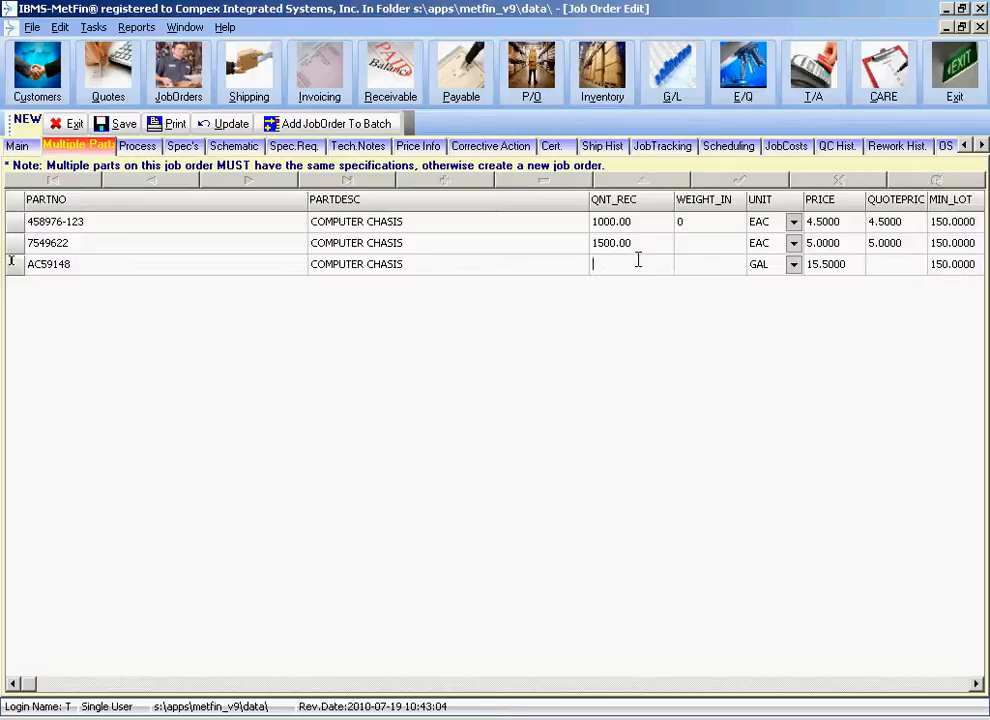
pyautogui.write('2000')
pyautogui.press('Tab')
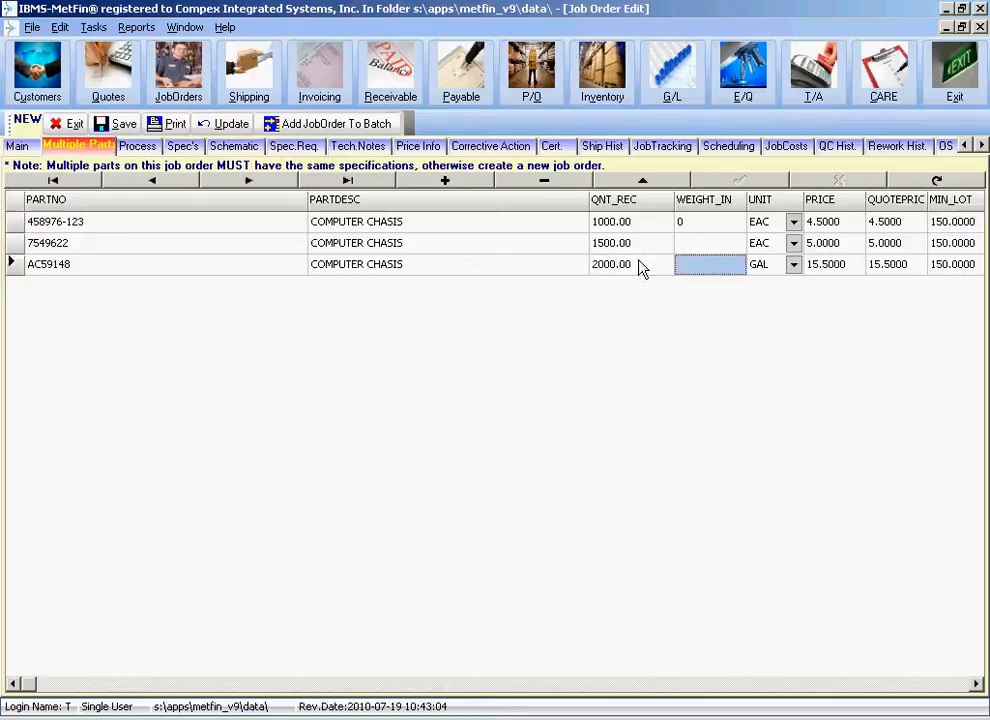
pyautogui.click(118, 124)
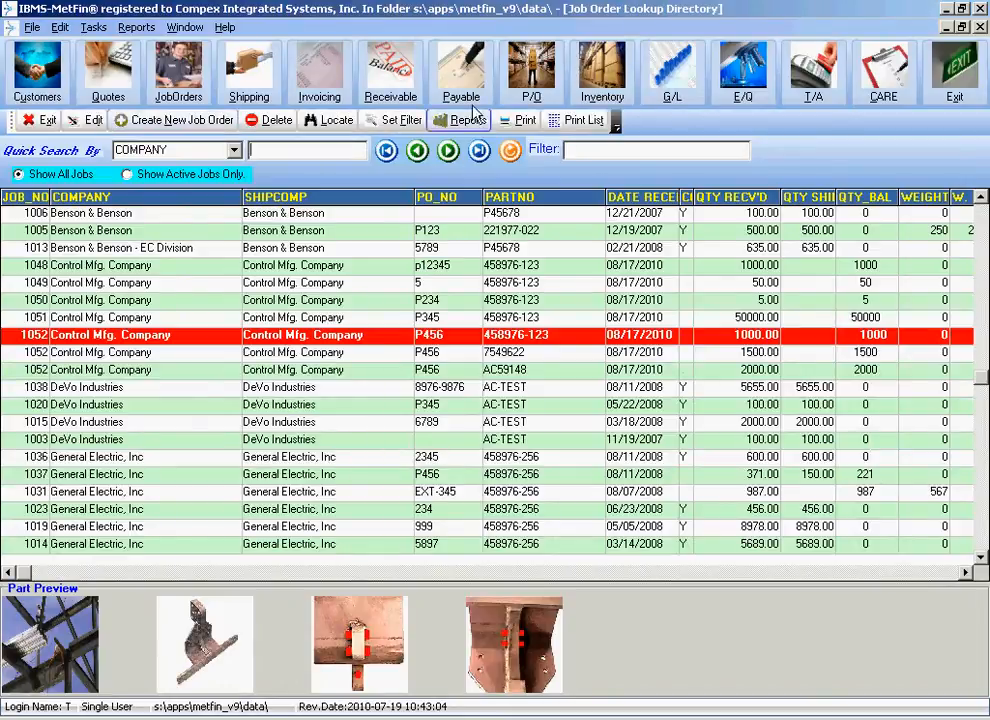
# Preview the printout of the new Control Mfg. Company job order and examine the specifications and parts table on its first page.
pyautogui.click(520, 120)
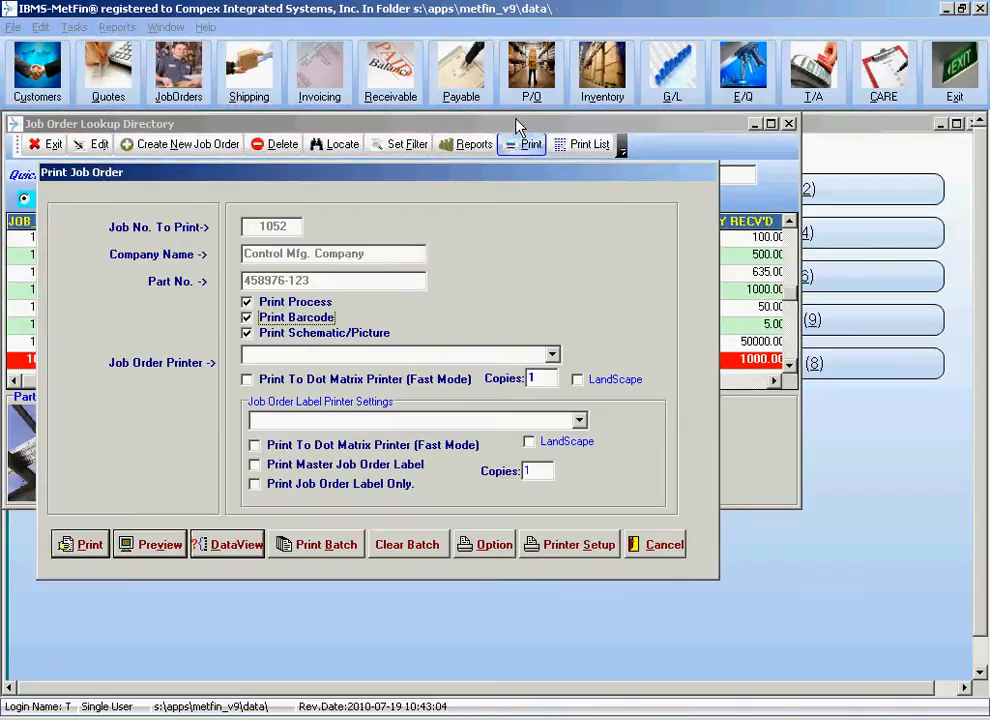
pyautogui.click(140, 552)
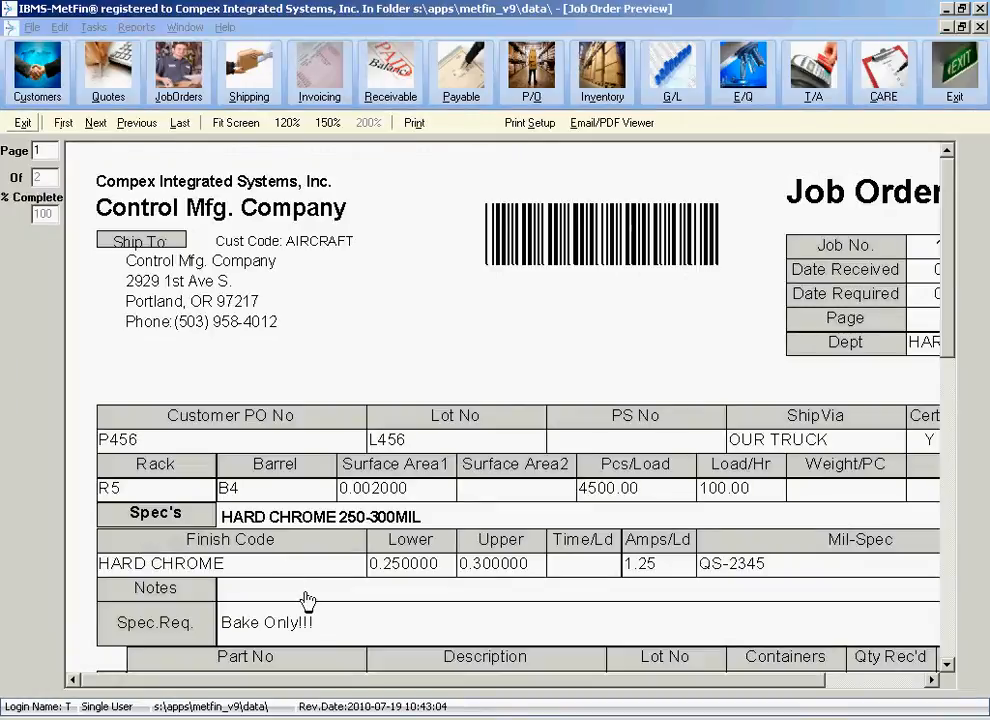
pyautogui.scroll(-6, 300, 582)
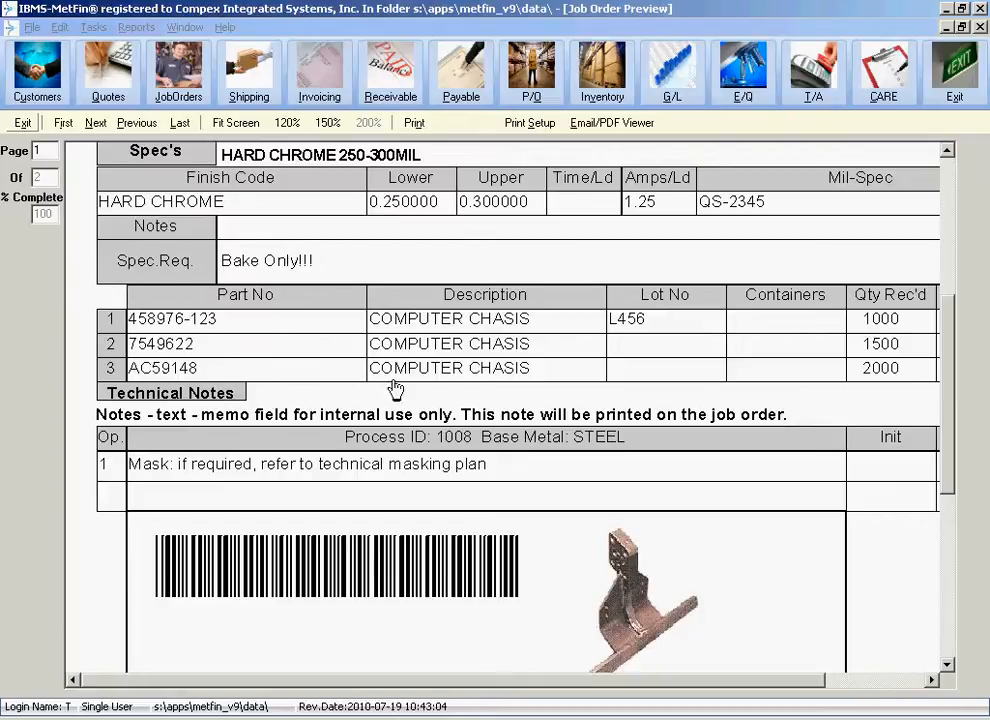
pyautogui.scroll(-6, 371, 270)
pyautogui.scroll(7, 305, 318)
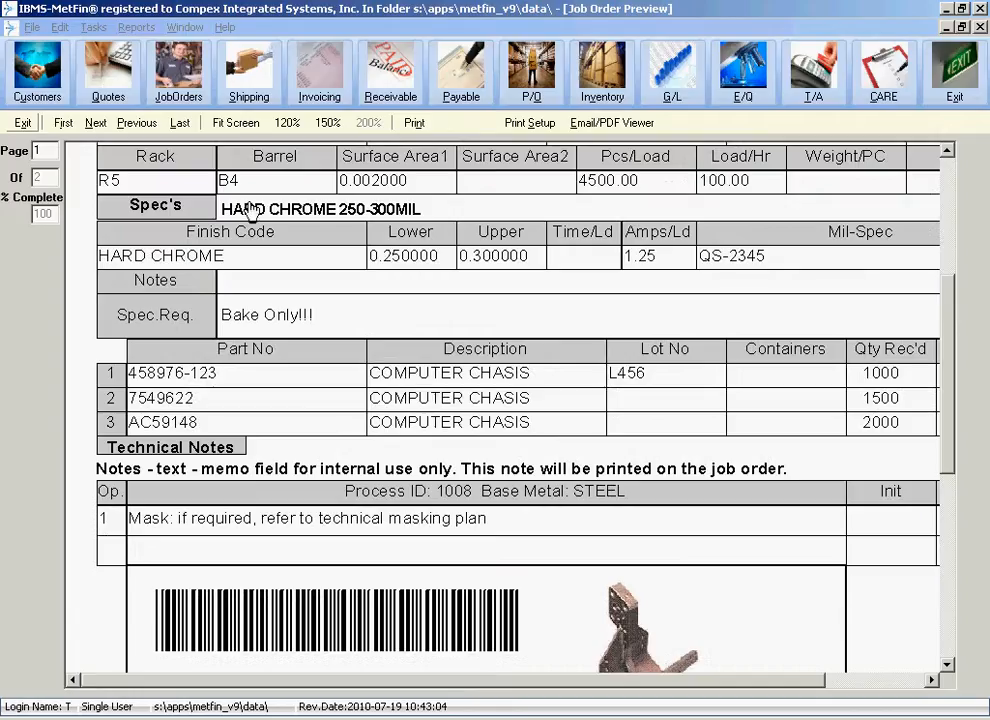
# Examine the process operations, barcodes and part pictures on the second page of the job order preview.
pyautogui.click(64, 123)
pyautogui.click(95, 123)
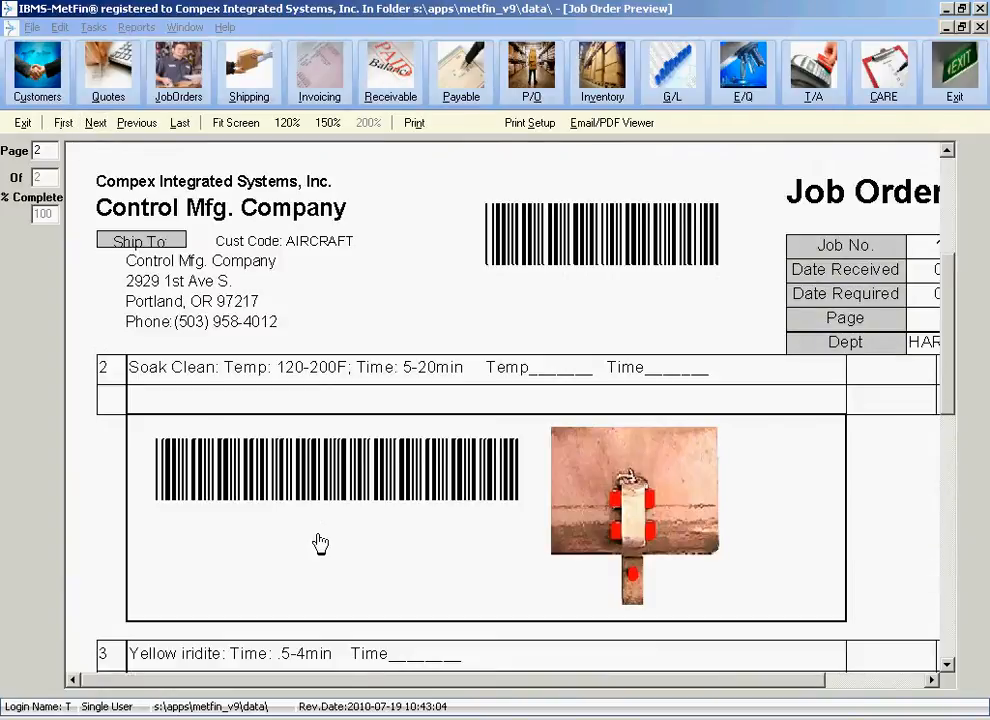
pyautogui.scroll(-4, 298, 287)
pyautogui.scroll(-5, 298, 287)
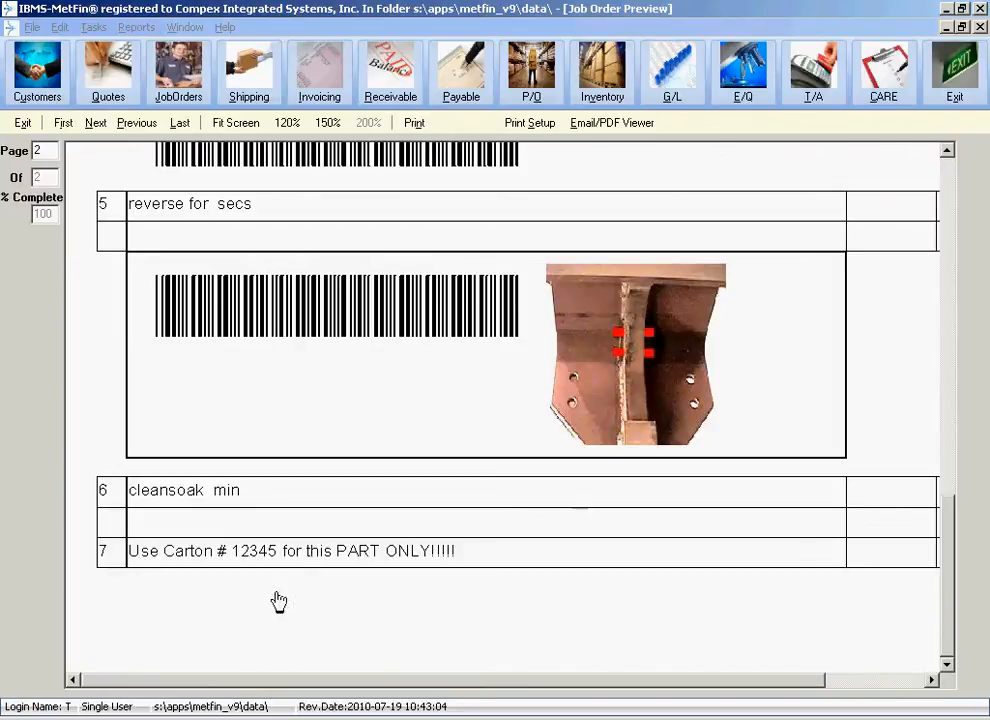
pyautogui.scroll(5, 466, 312)
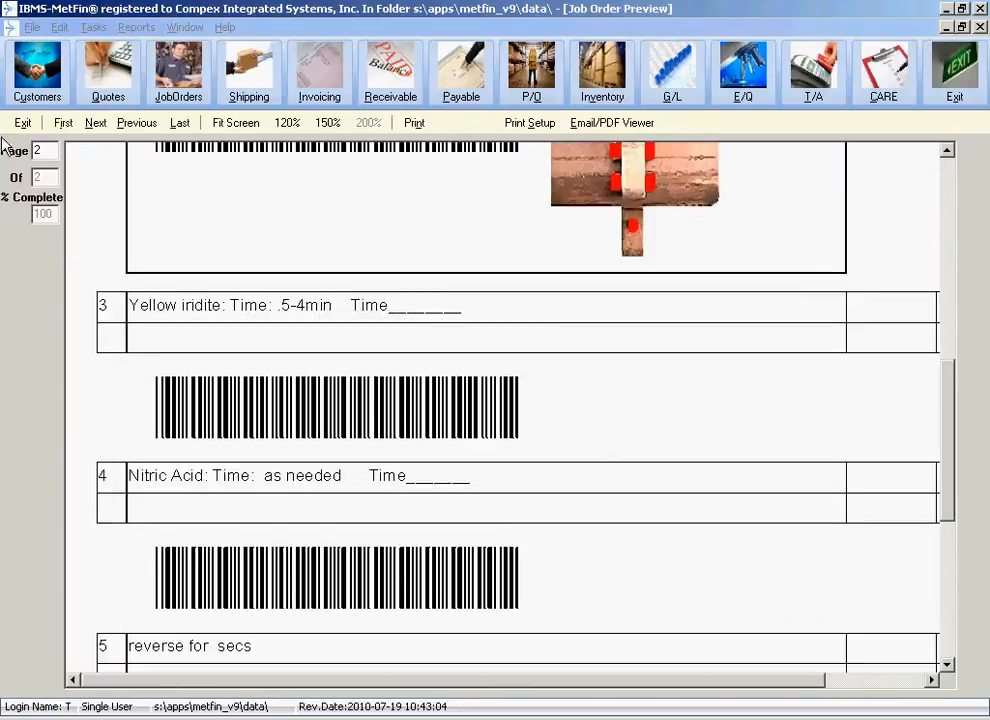
# Recheck the three part lines across all columns on the preview's first page, and return to the job order directory without printing.
pyautogui.click(64, 123)
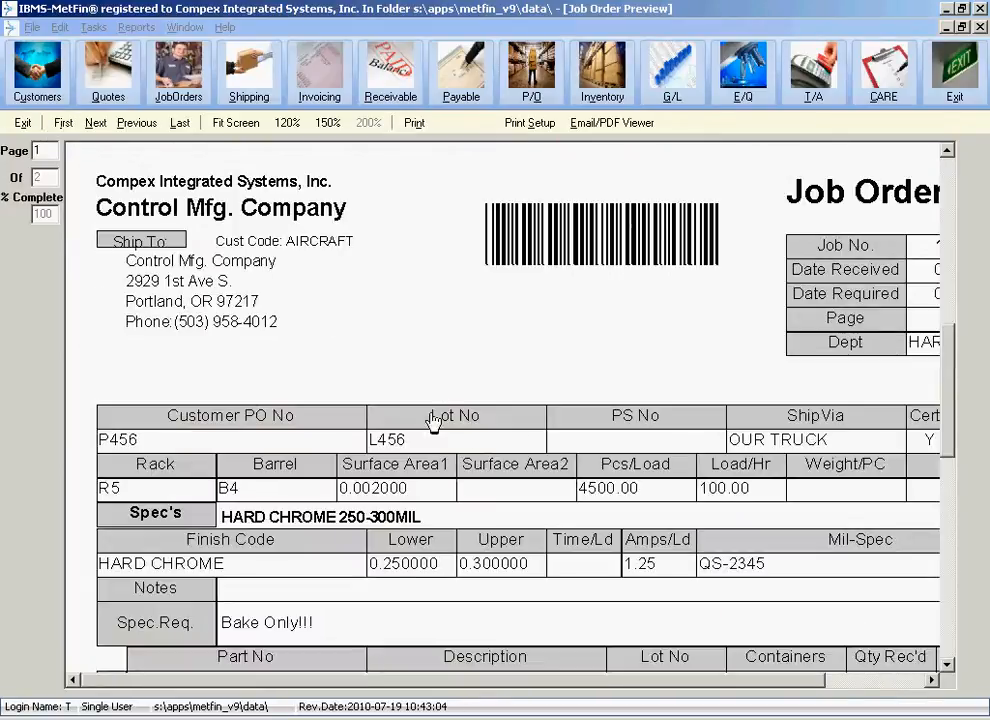
pyautogui.scroll(-3, 305, 438)
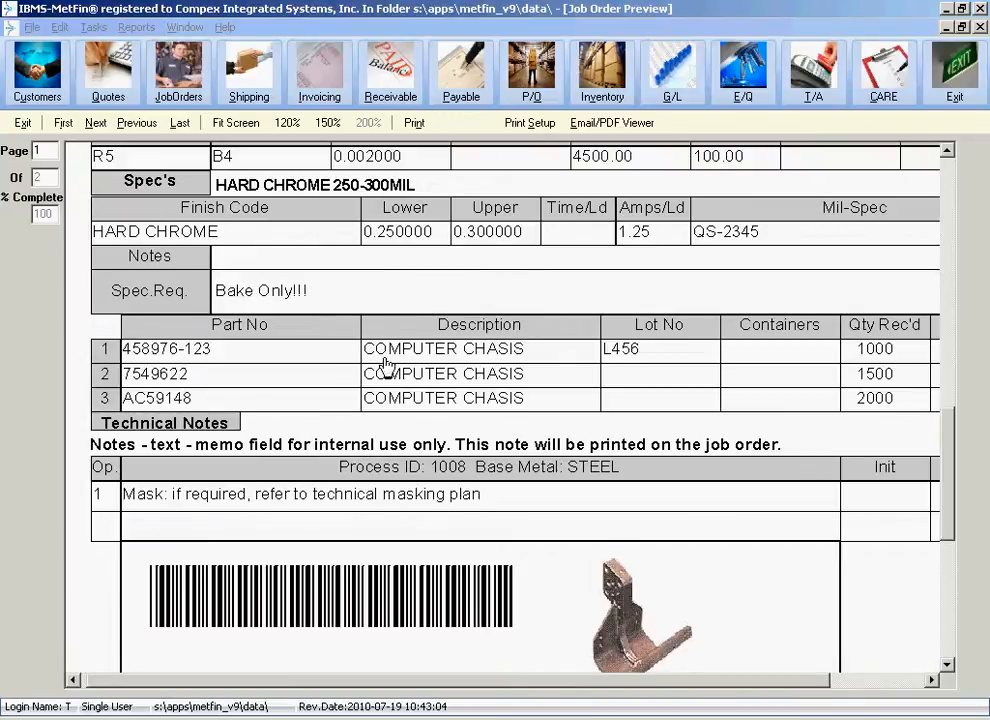
pyautogui.moveTo(248, 362); pyautogui.dragTo(136, 349)
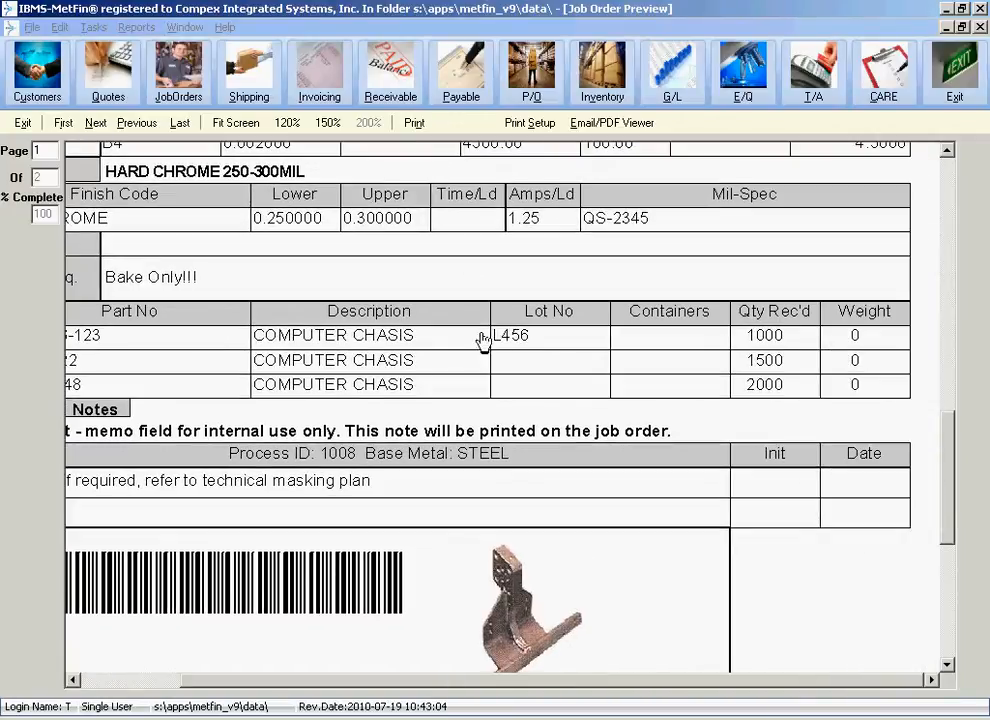
pyautogui.moveTo(676, 352); pyautogui.dragTo(619, 381)
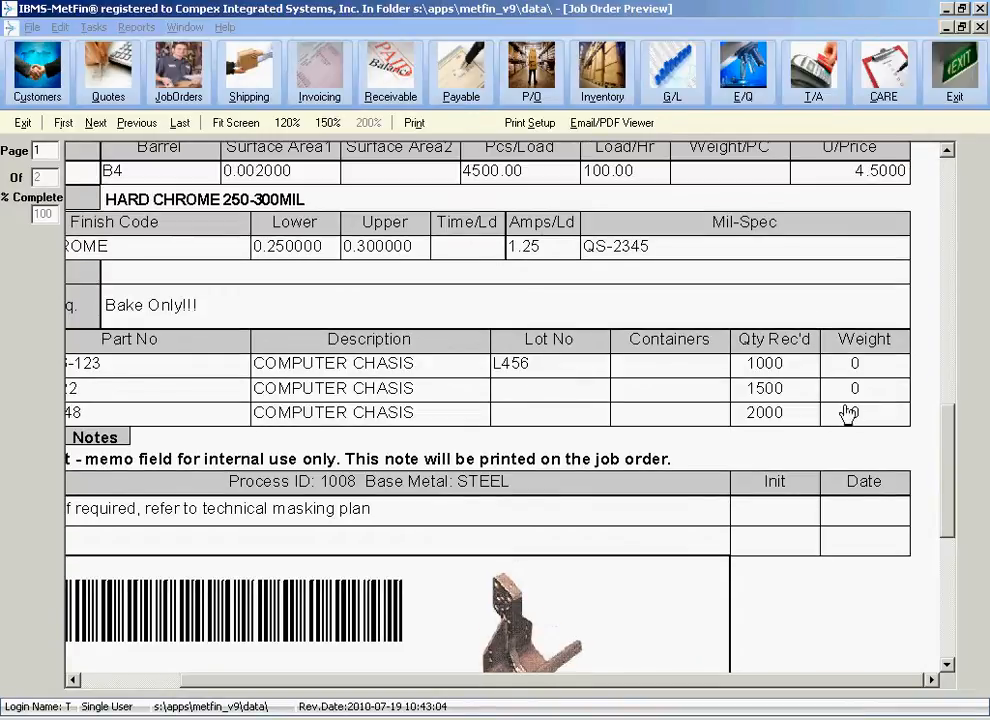
pyautogui.moveTo(368, 450); pyautogui.dragTo(748, 399)
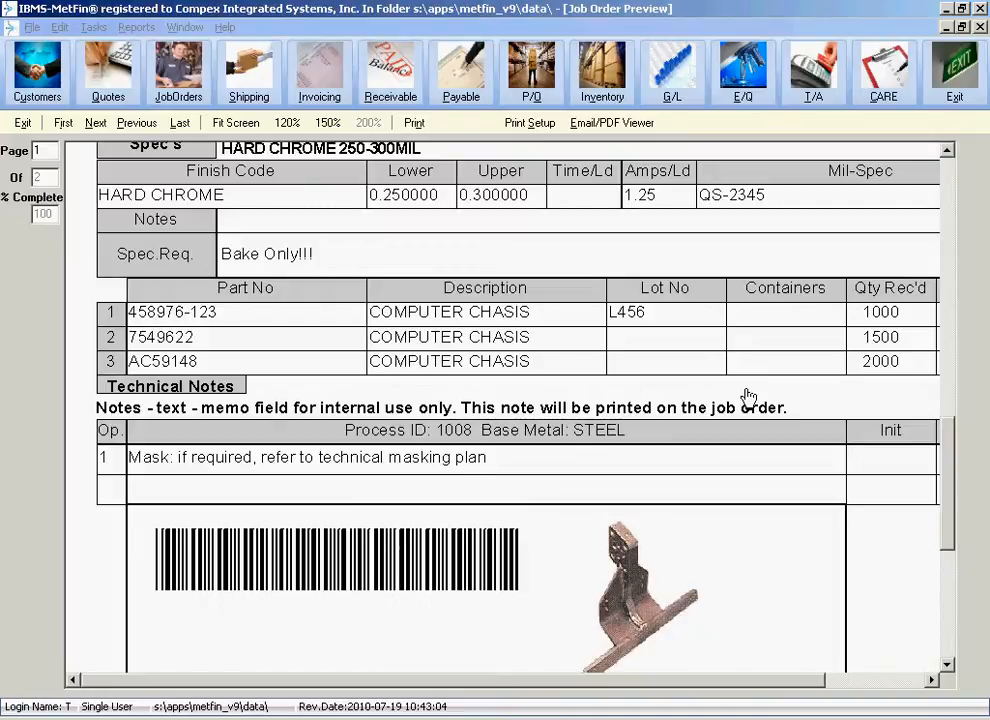
pyautogui.moveTo(570, 410); pyautogui.dragTo(512, 510)
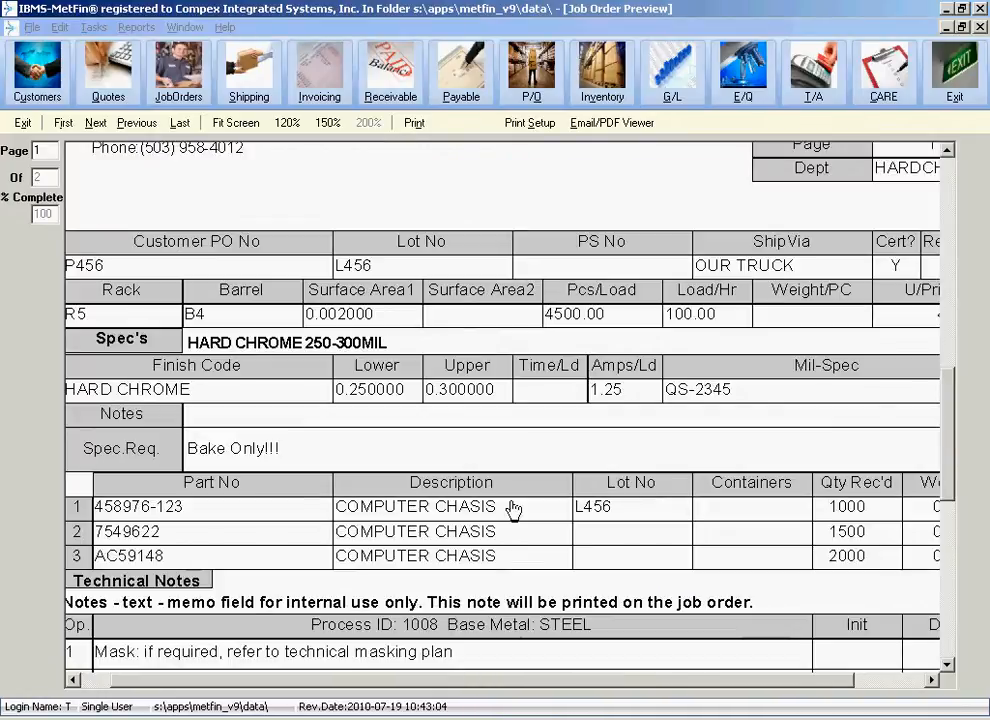
pyautogui.moveTo(368, 543); pyautogui.dragTo(385, 506)
pyautogui.click(22, 122)
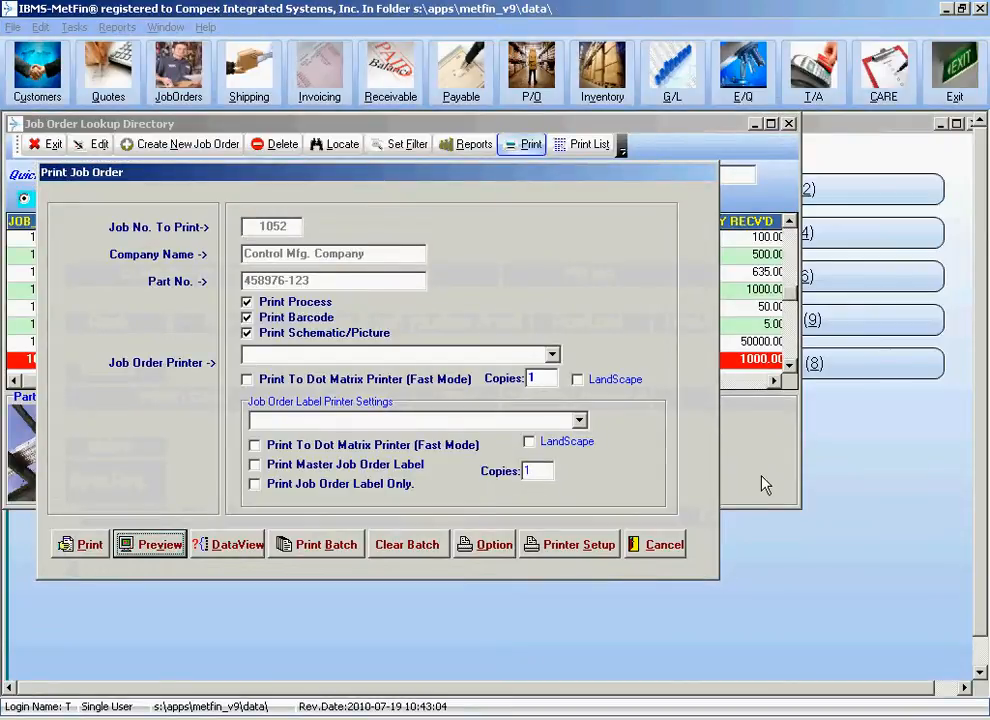
pyautogui.click(658, 543)
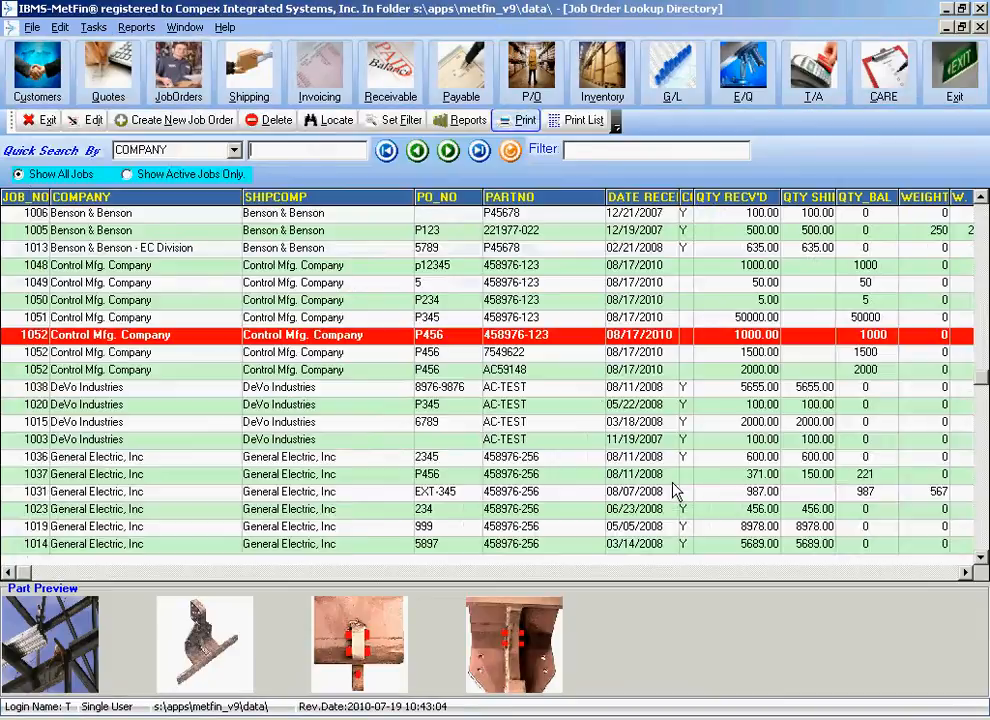